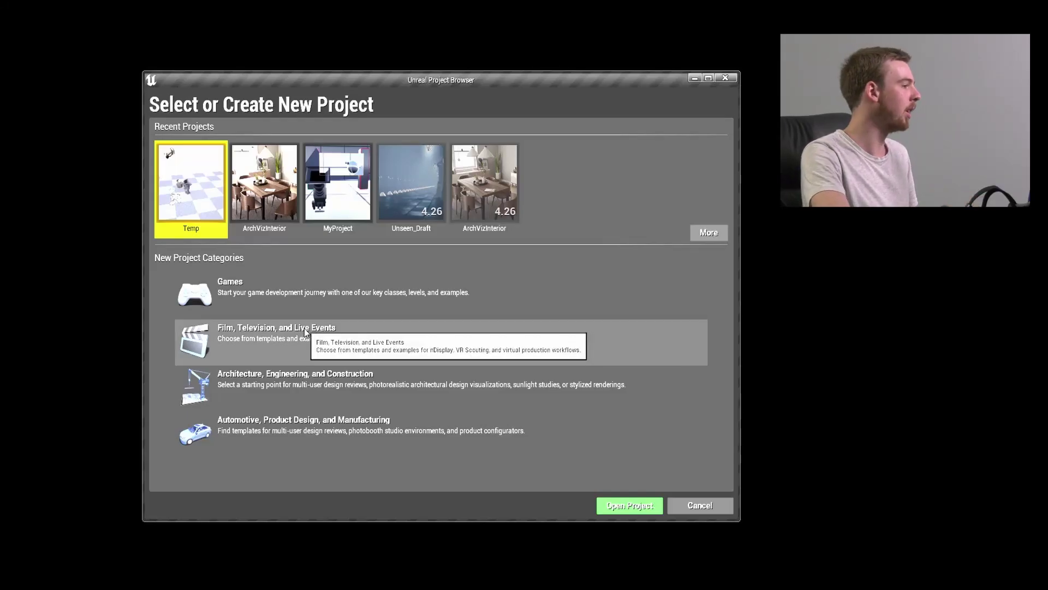
# Create a Blank Film, Television, and Live Events project named VirtualSet.
pyautogui.click(299, 332)
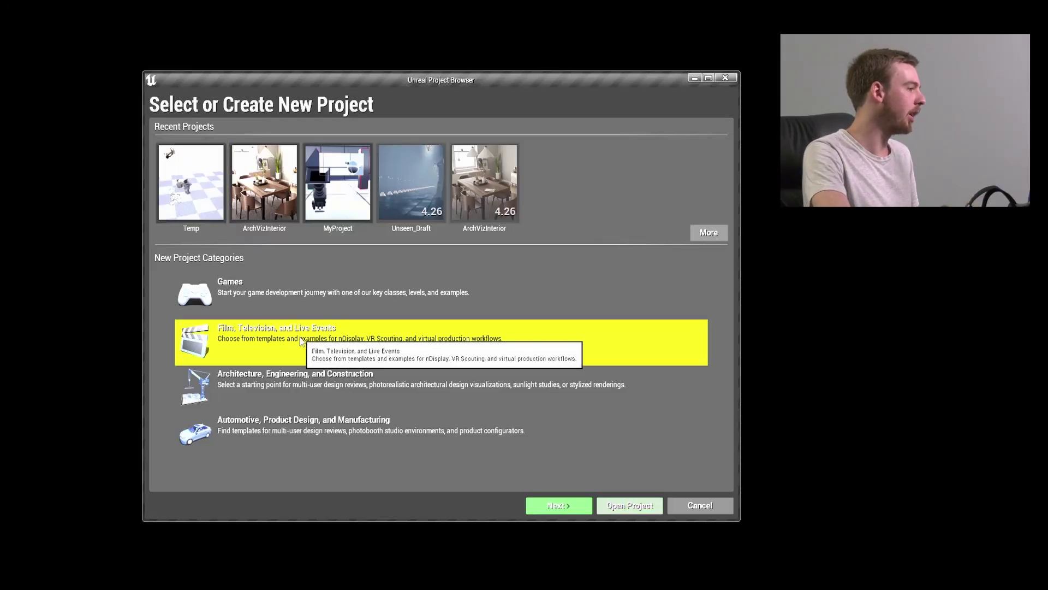
pyautogui.click(560, 512)
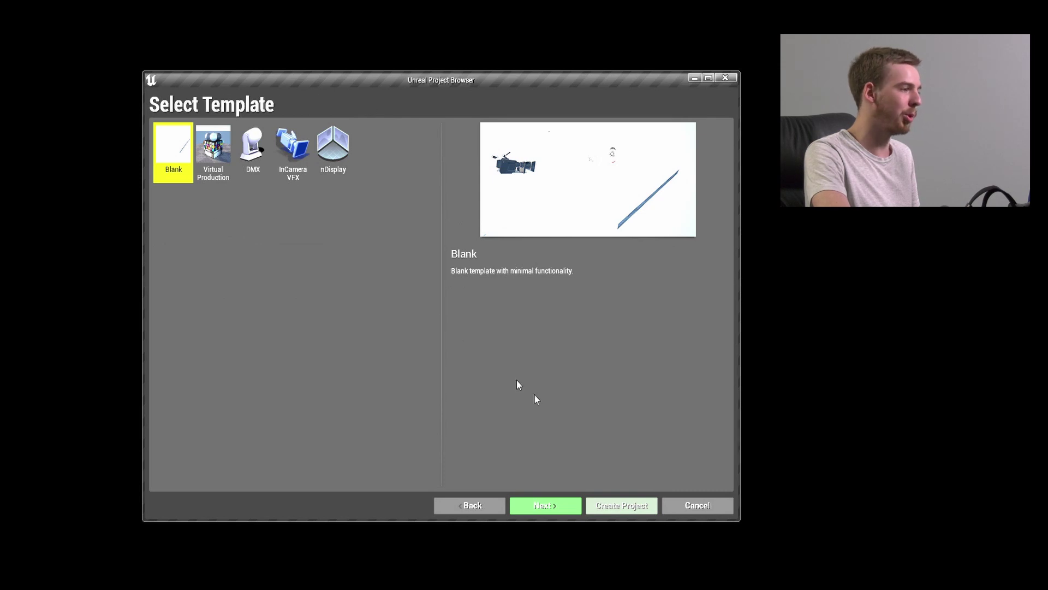
pyautogui.click(556, 510)
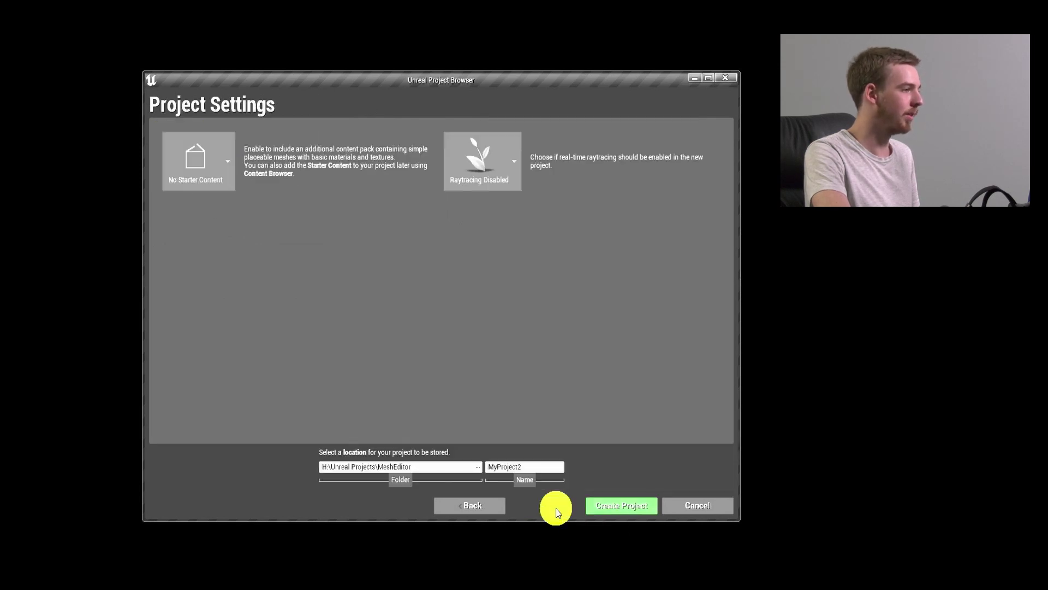
pyautogui.click(545, 466)
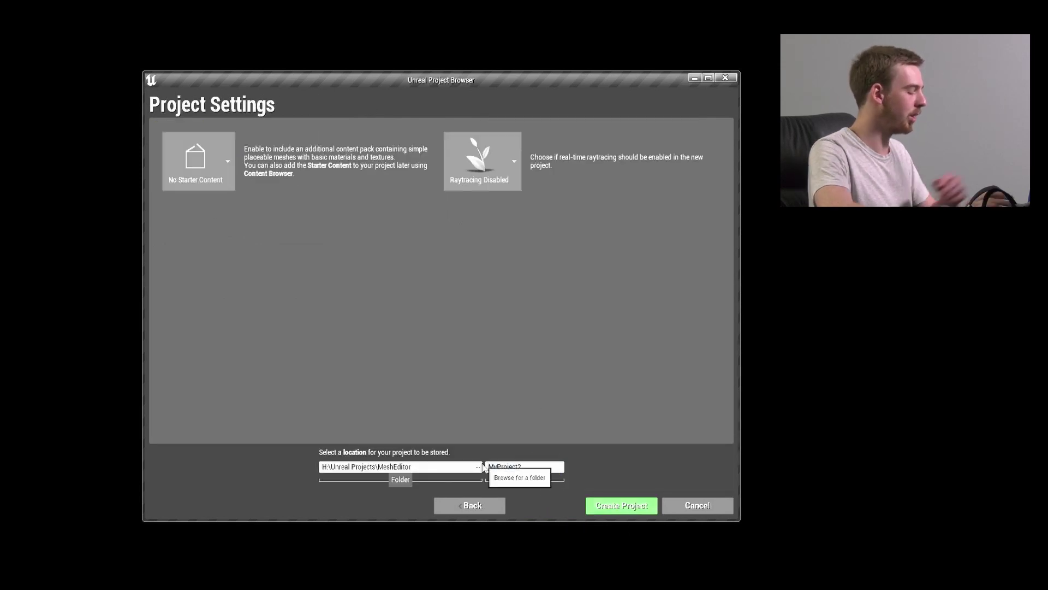
pyautogui.write('VirtualSet')
pyautogui.click(467, 179)
pyautogui.click(631, 508)
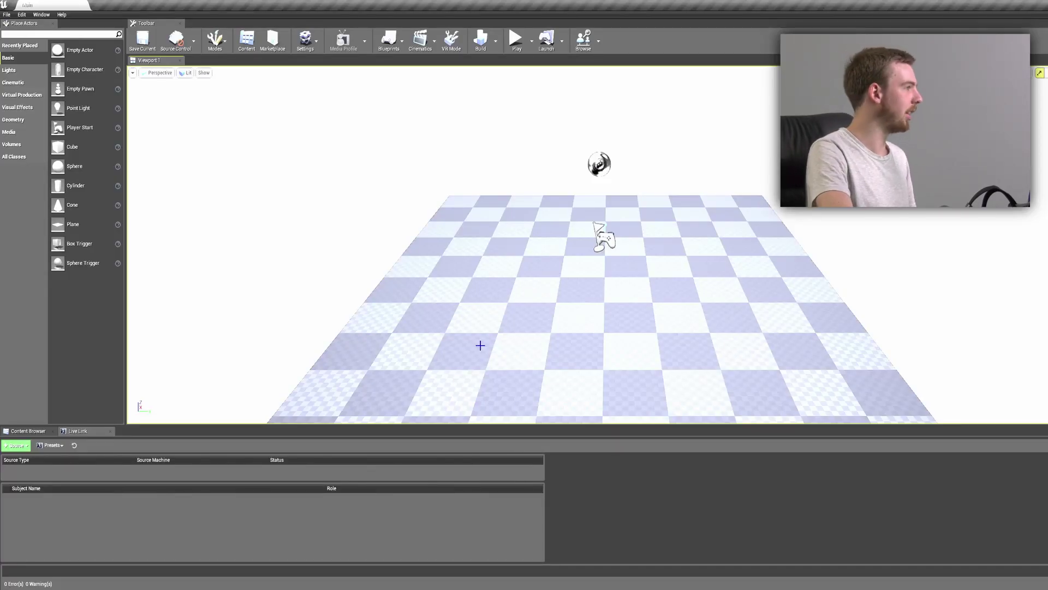
# Find the beta LiveLinkVRPN plugin by searching VRPN, enable it, and restart the editor.
pyautogui.click(305, 39)
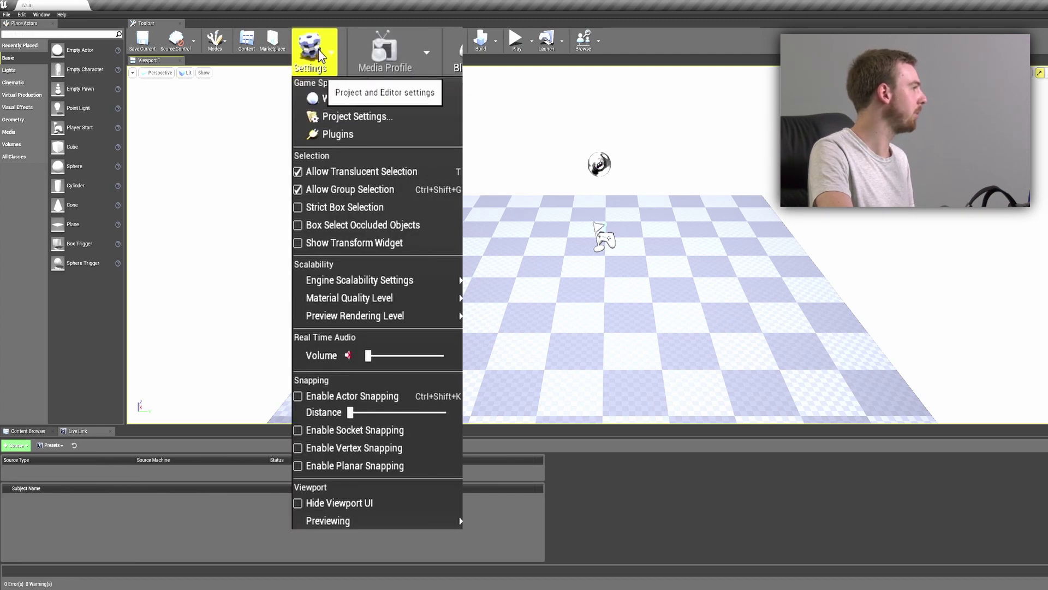
pyautogui.click(351, 136)
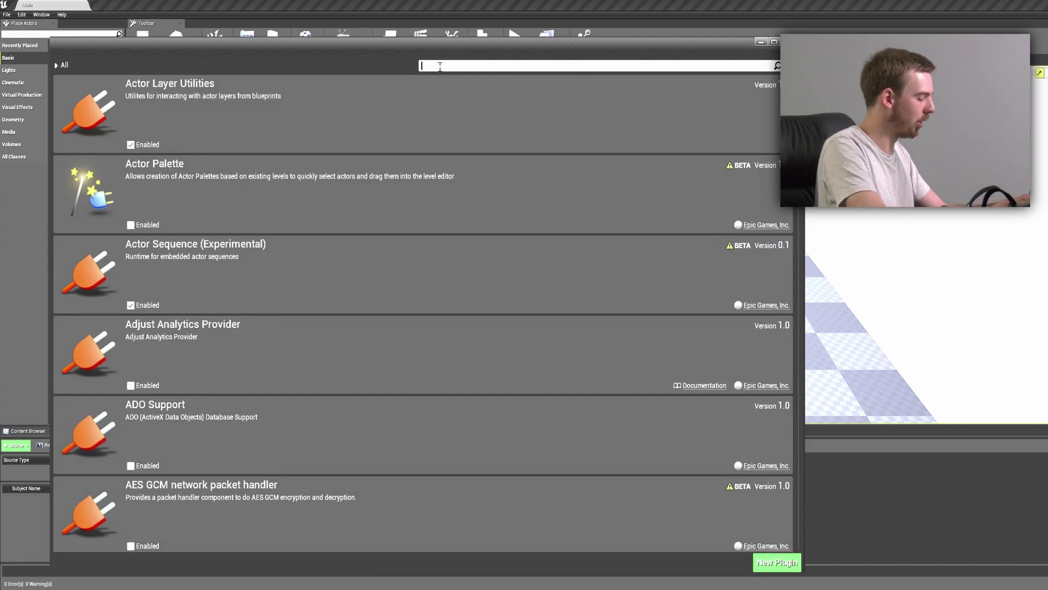
pyautogui.click(440, 66)
pyautogui.write('VRPN')
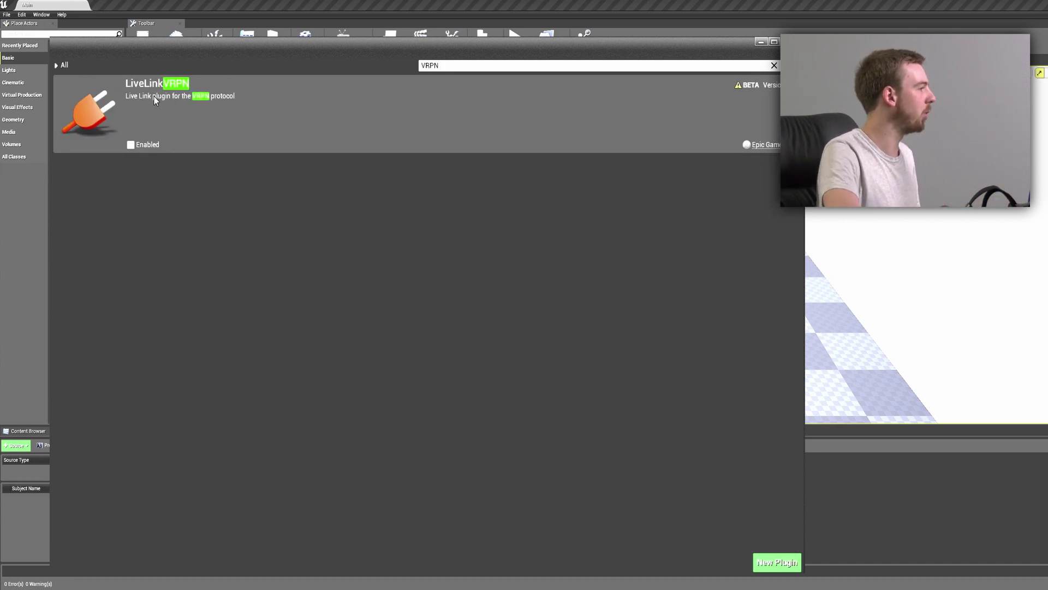
pyautogui.click(130, 144)
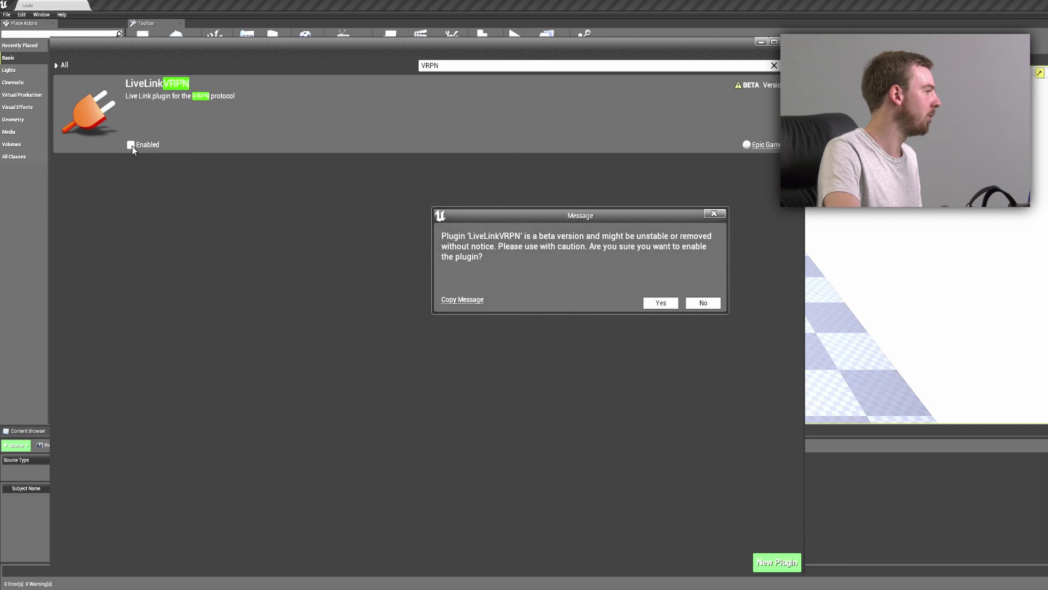
pyautogui.click(661, 303)
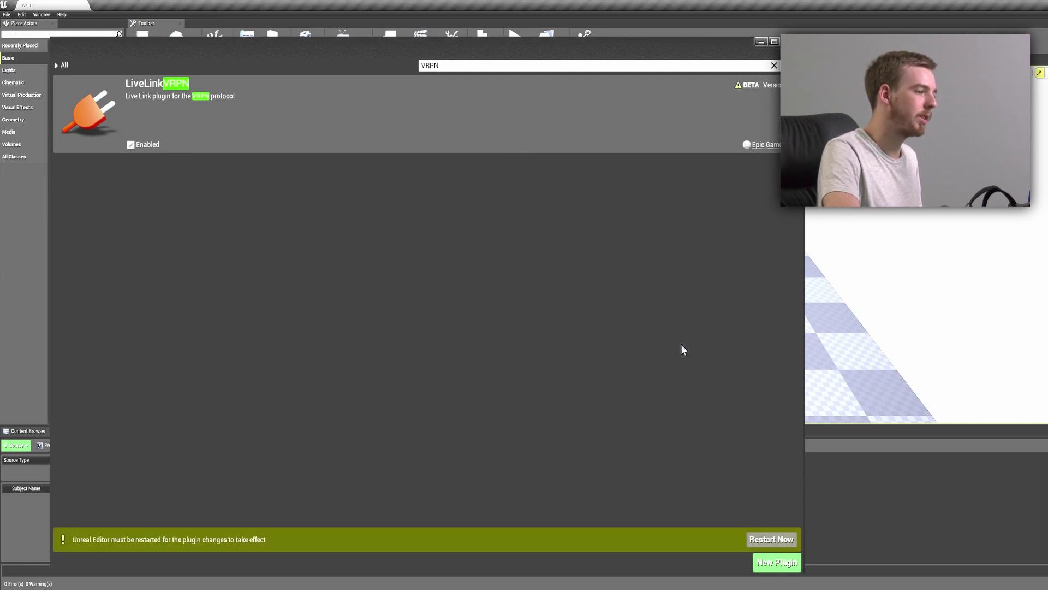
pyautogui.click(777, 540)
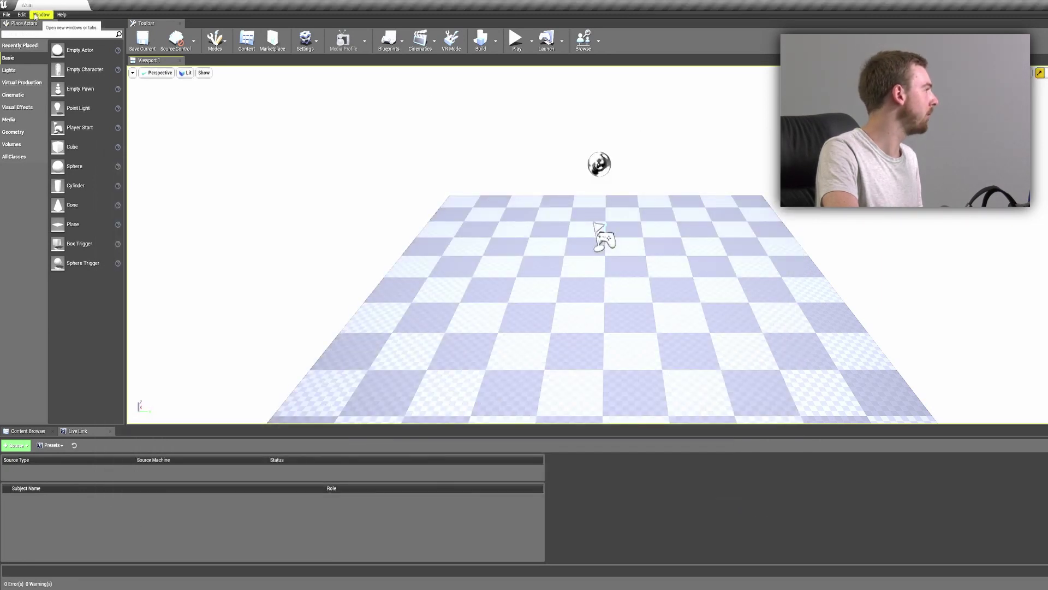
pyautogui.click(80, 27)
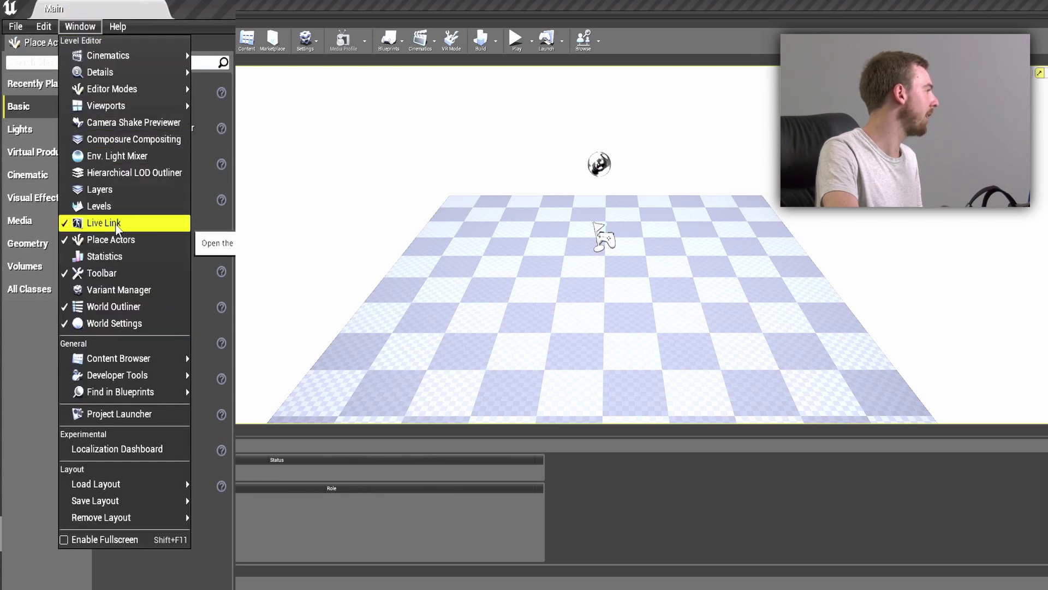
pyautogui.moveTo(163, 501)
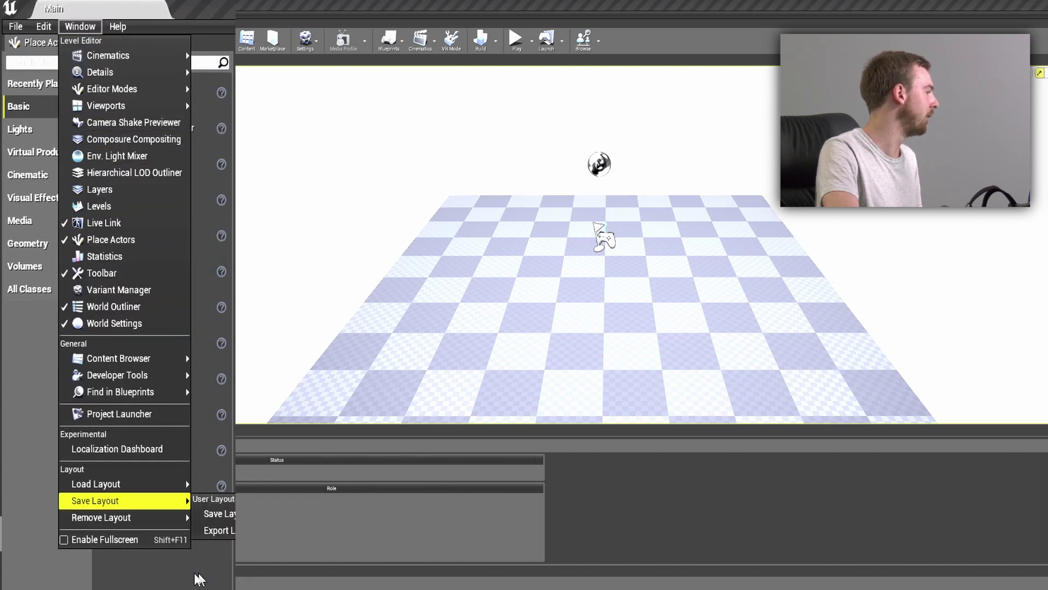
pyautogui.click(81, 430)
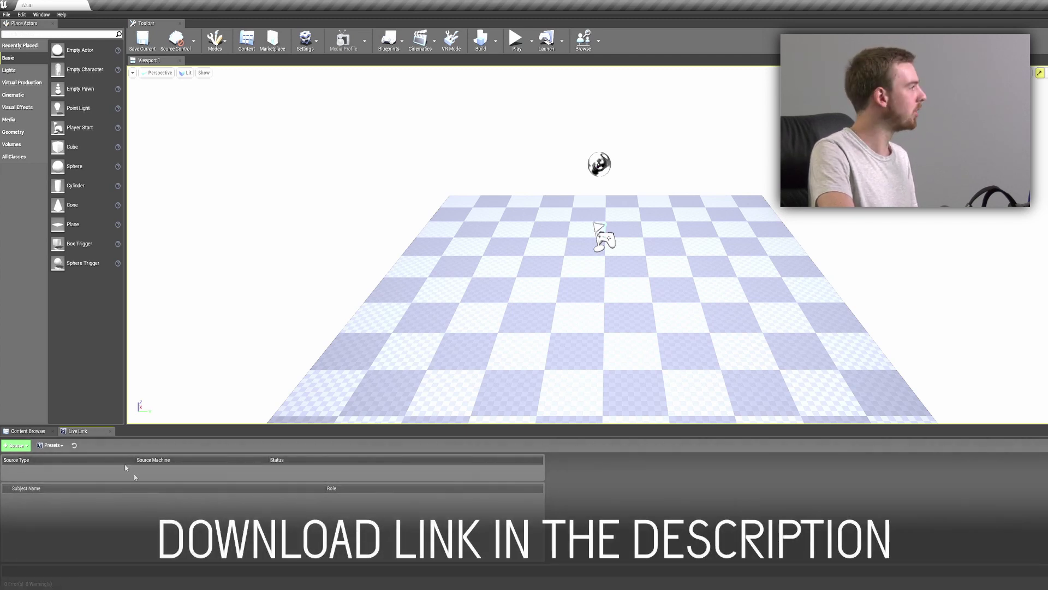
# Browse to D:\VRPN\OpenVR in File Explorer and select the VRPN-OpenVR application.
pyautogui.press('super+e')
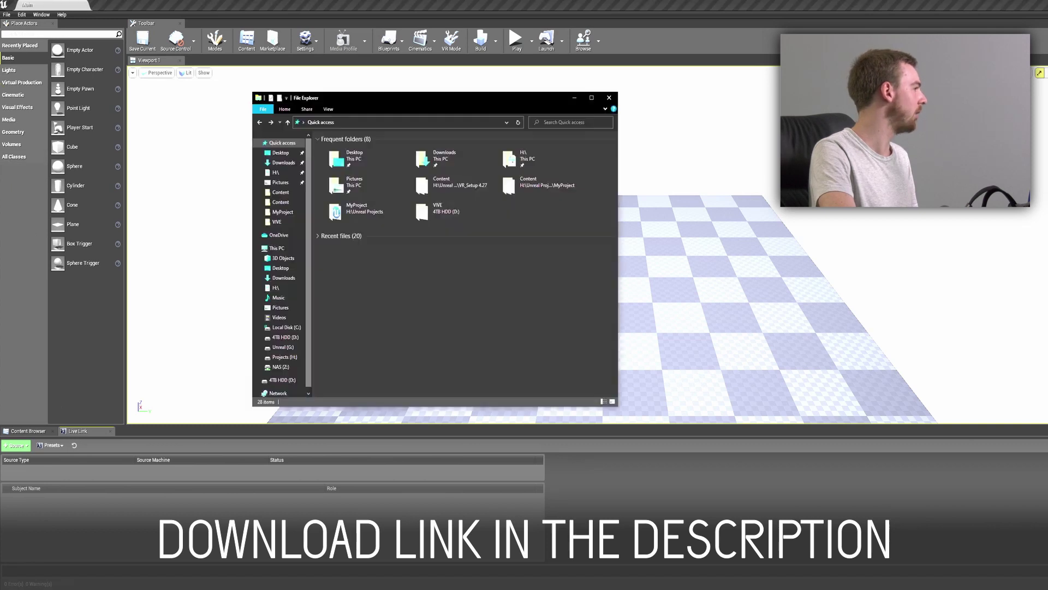
pyautogui.click(277, 247)
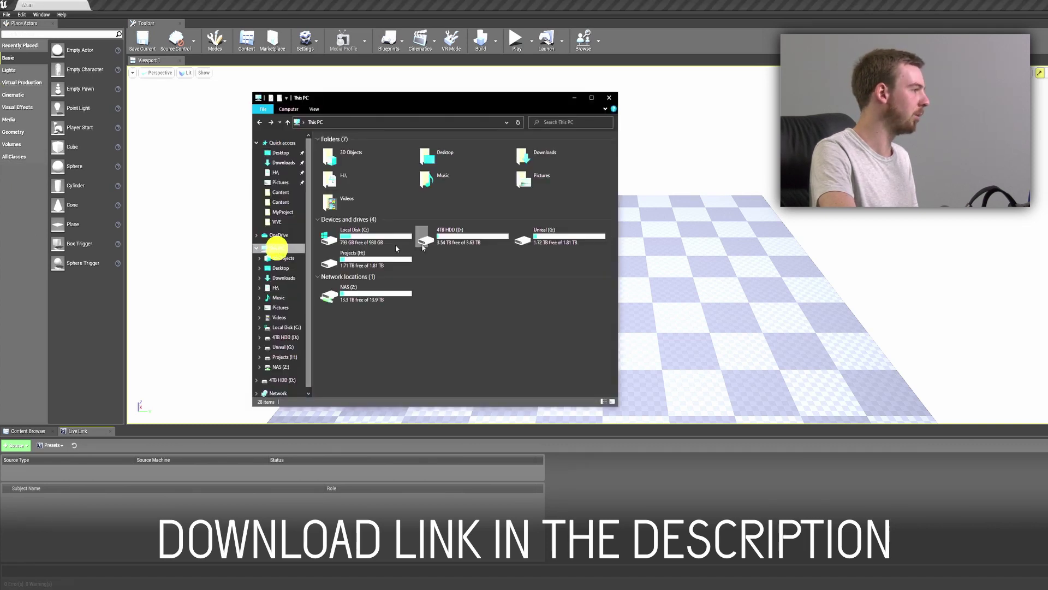
pyautogui.doubleClick(441, 240)
pyautogui.doubleClick(342, 192)
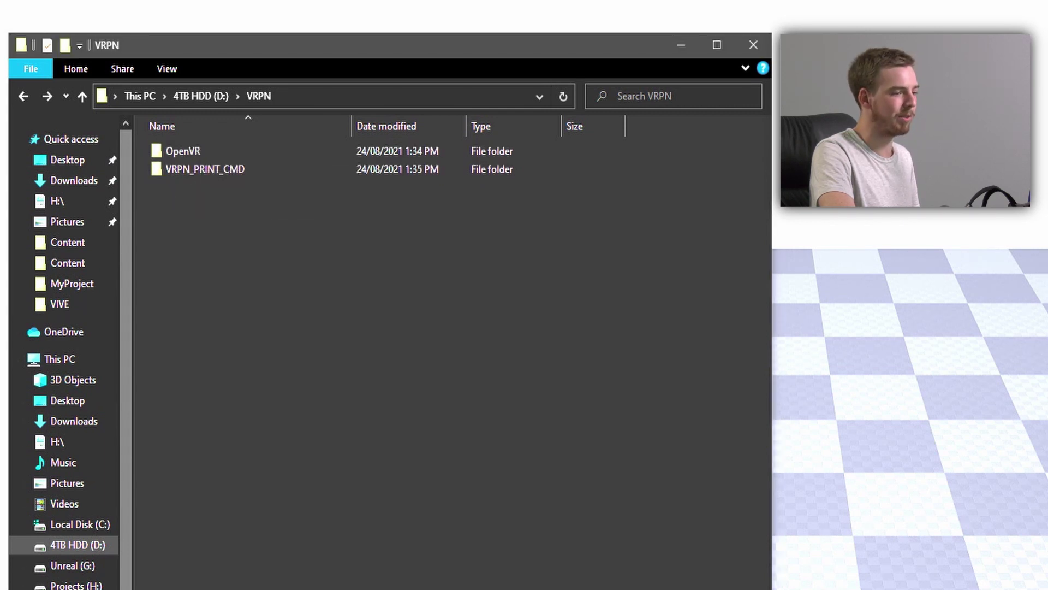
pyautogui.click(283, 389)
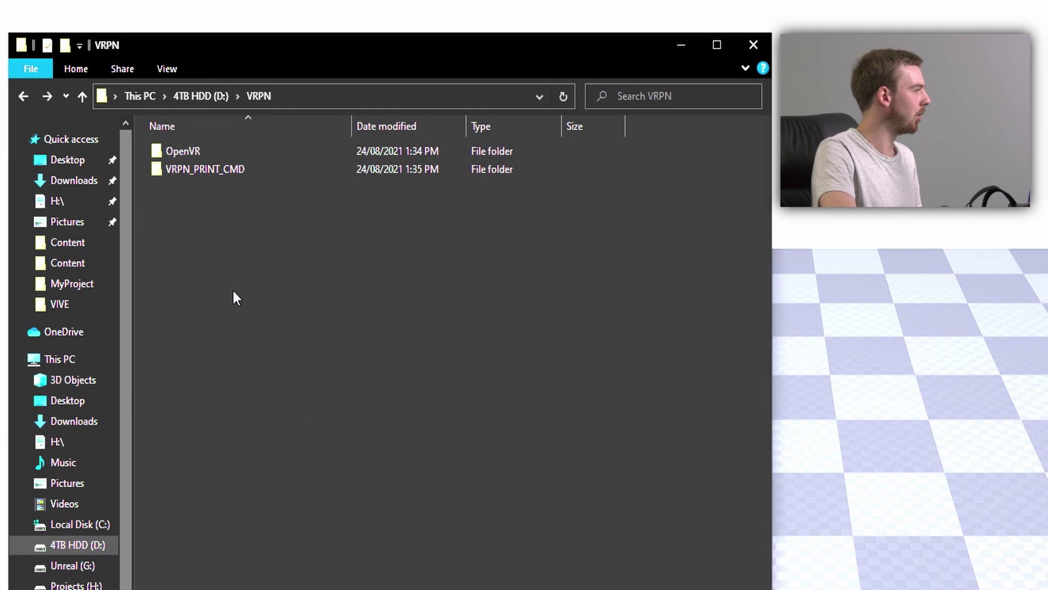
pyautogui.doubleClick(187, 155)
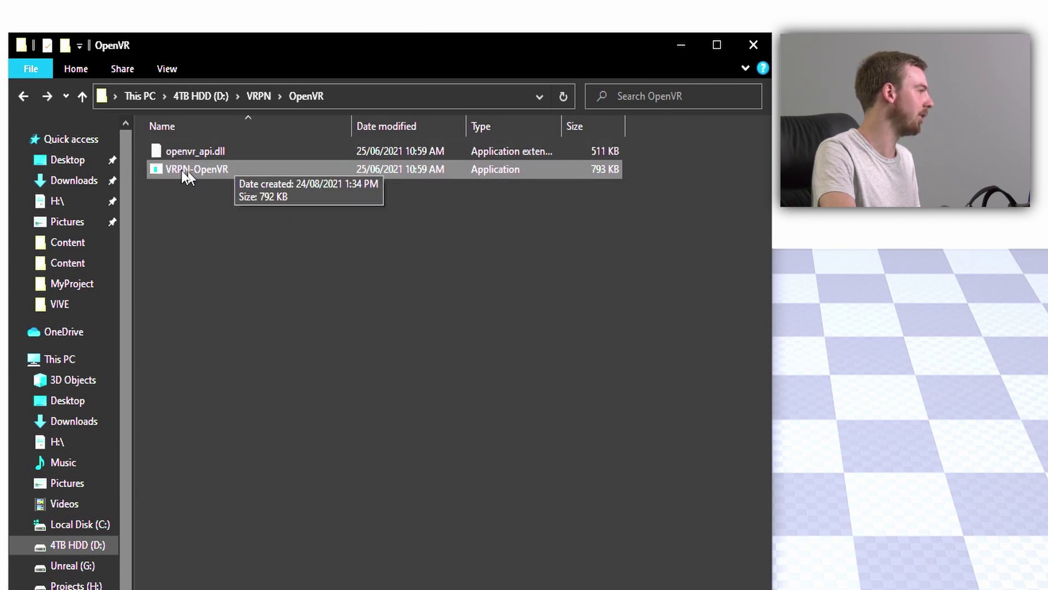
pyautogui.click(221, 177)
# Launch VRPN-OpenVR and copy the tracker's device path from its console log.
pyautogui.doubleClick(221, 173)
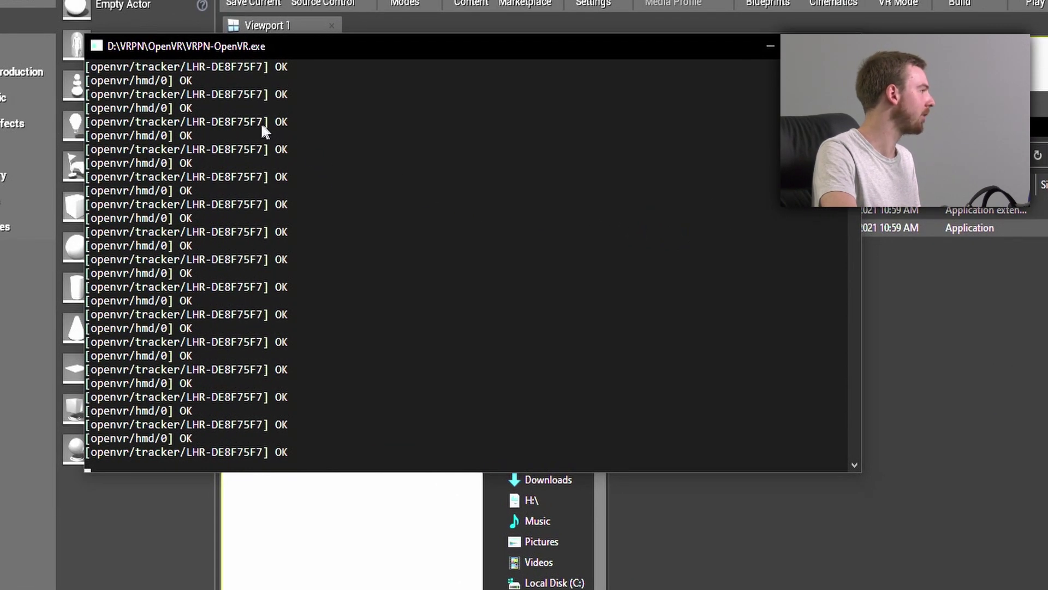
pyautogui.moveTo(266, 123); pyautogui.dragTo(99, 134)
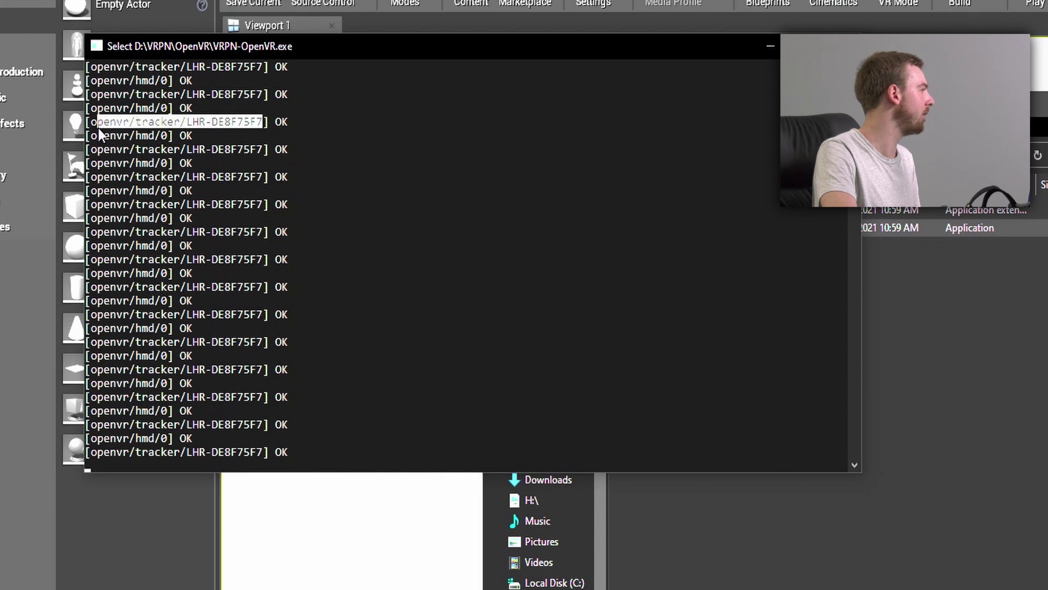
pyautogui.click(271, 151)
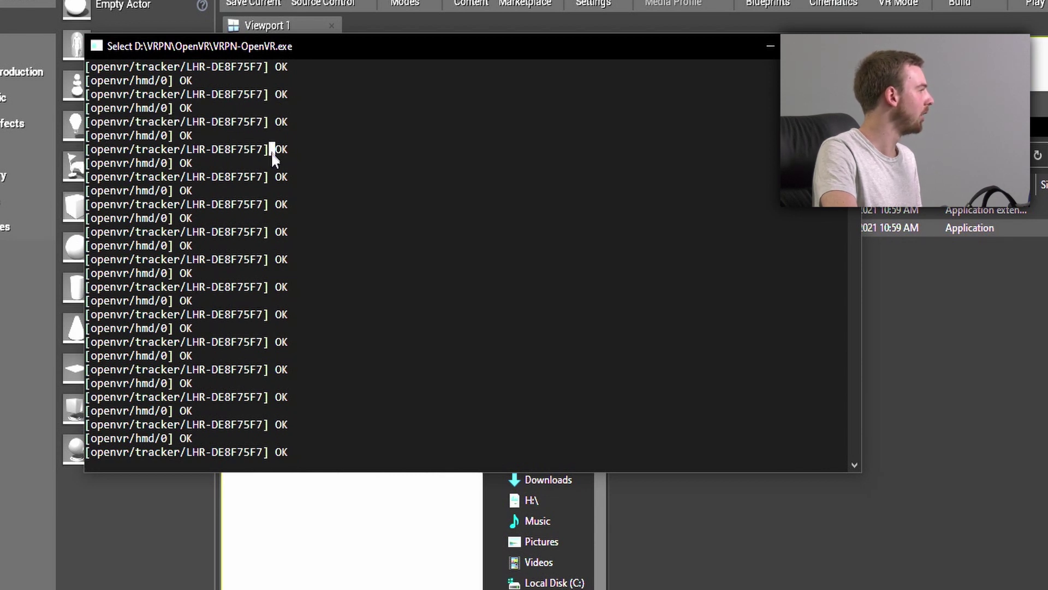
pyautogui.moveTo(261, 148); pyautogui.dragTo(95, 154)
pyautogui.hotkey('ctrl', 'c')
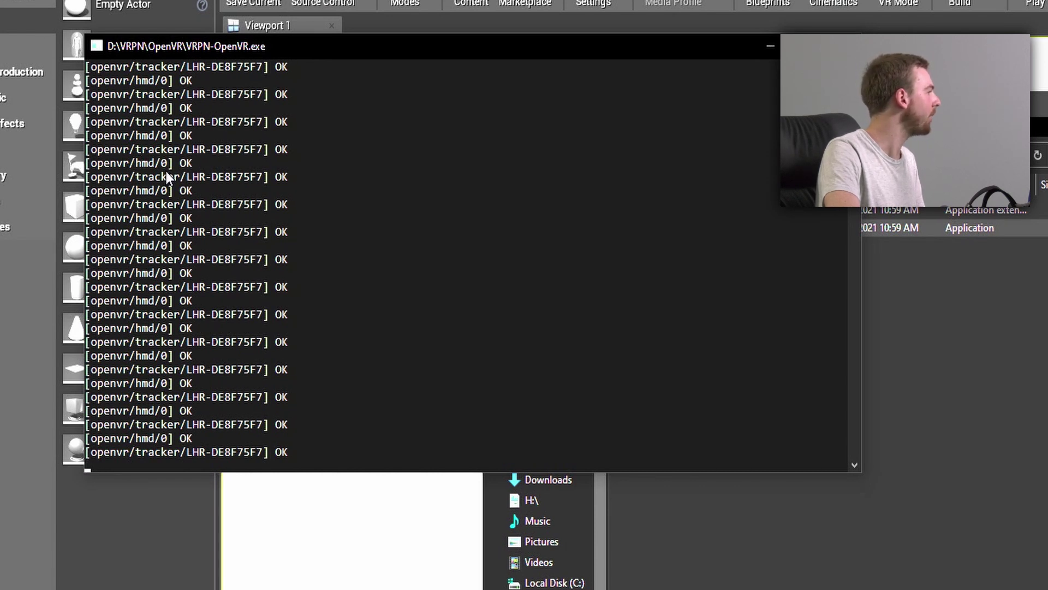
# Reselect the tracker address openvr/tracker/LHR-DE8F75F7 in the console and copy it.
pyautogui.moveTo(93, 151); pyautogui.dragTo(257, 151)
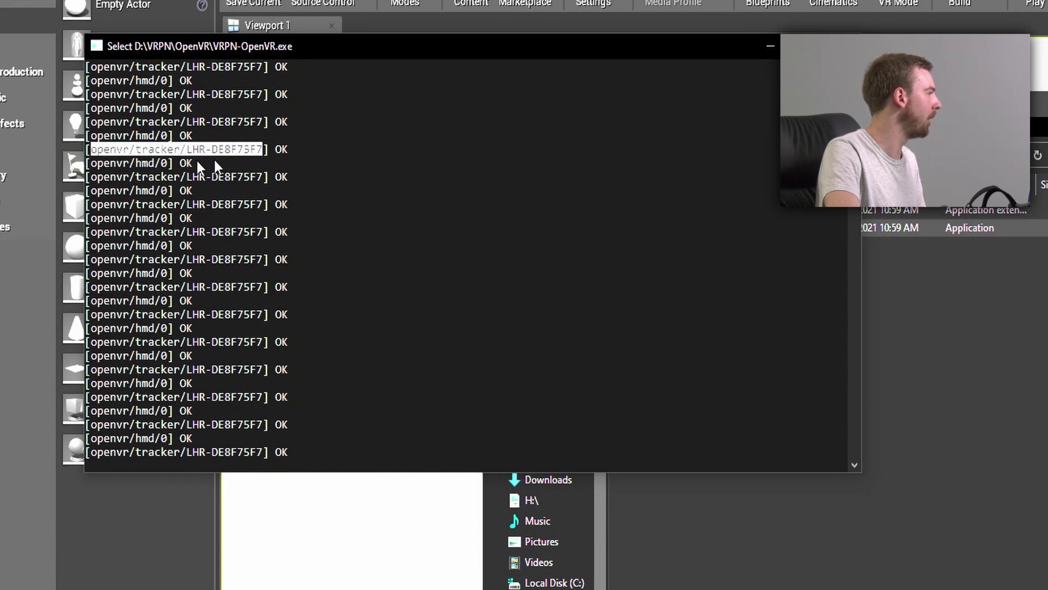
pyautogui.click(278, 148)
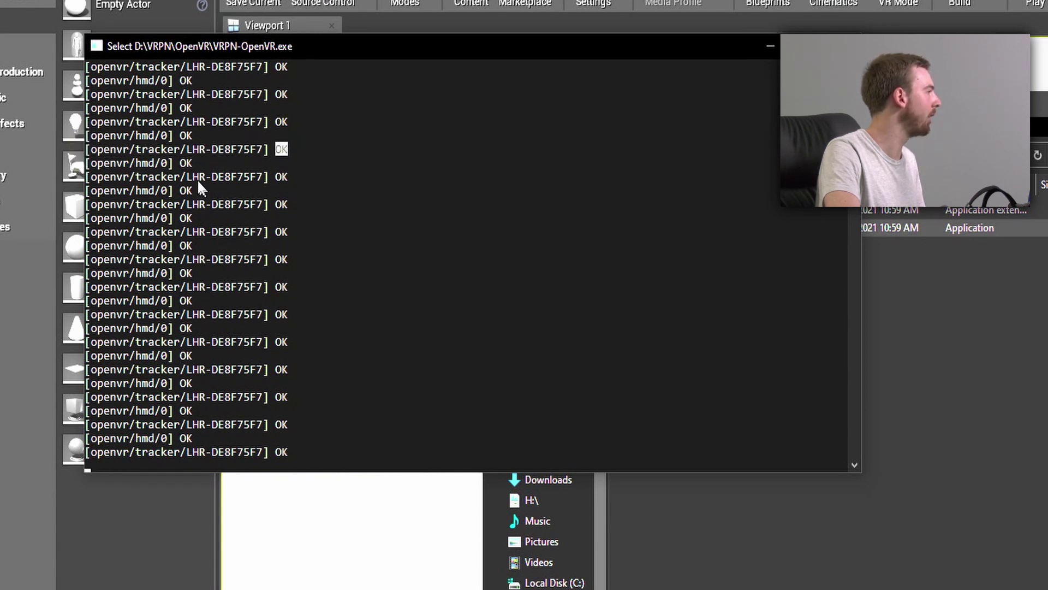
pyautogui.moveTo(90, 163); pyautogui.dragTo(146, 170)
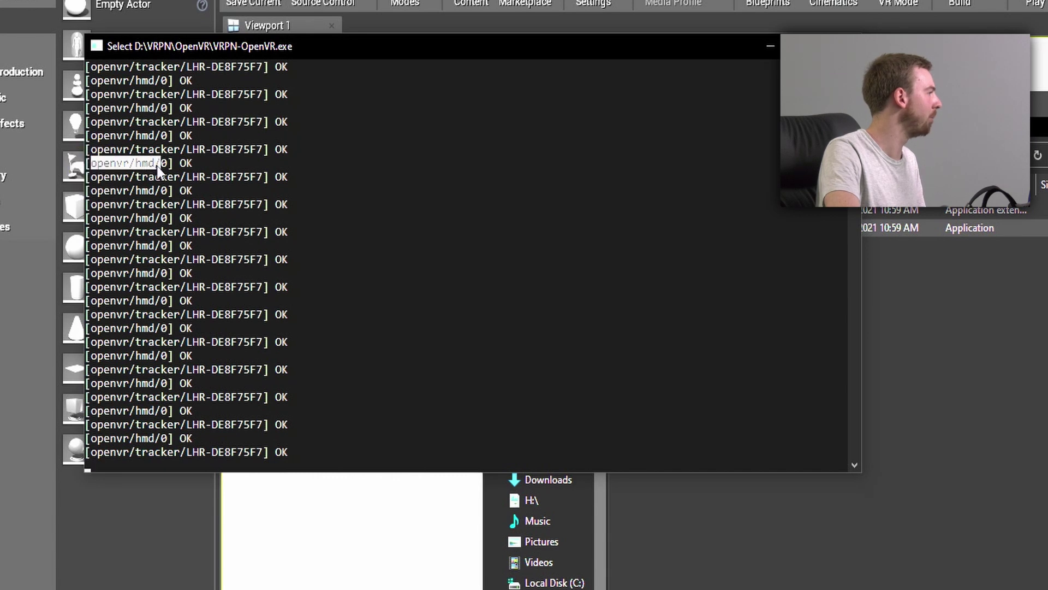
pyautogui.click(177, 162)
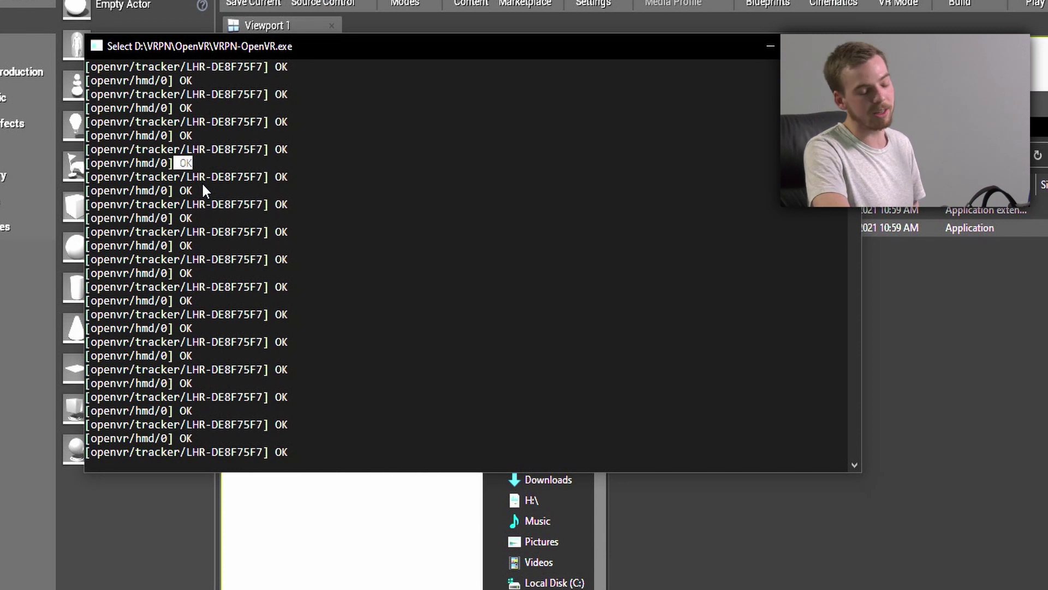
pyautogui.moveTo(262, 121); pyautogui.dragTo(104, 123)
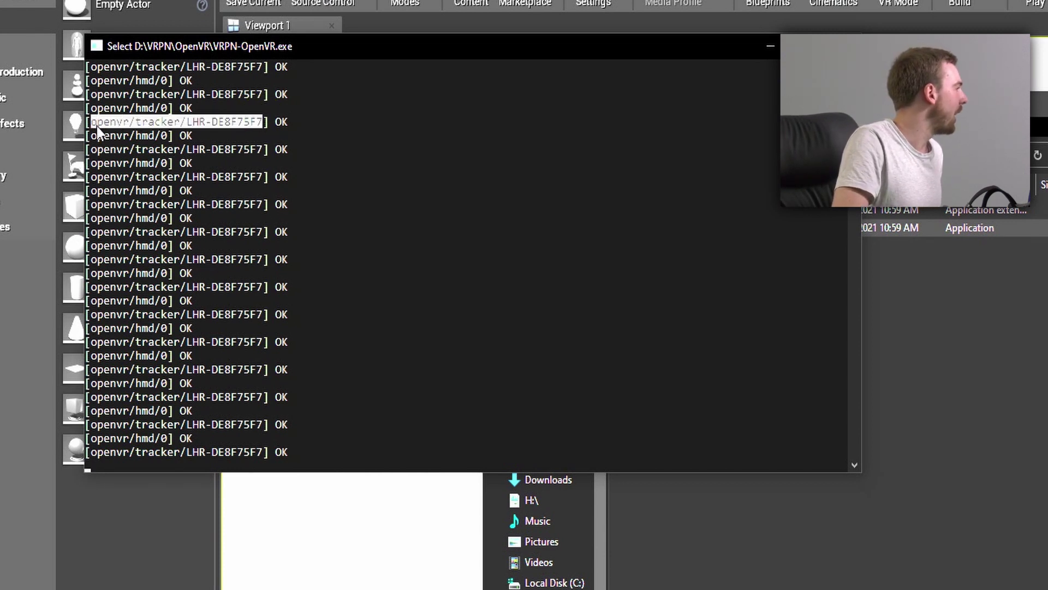
pyautogui.rightClick(180, 143)
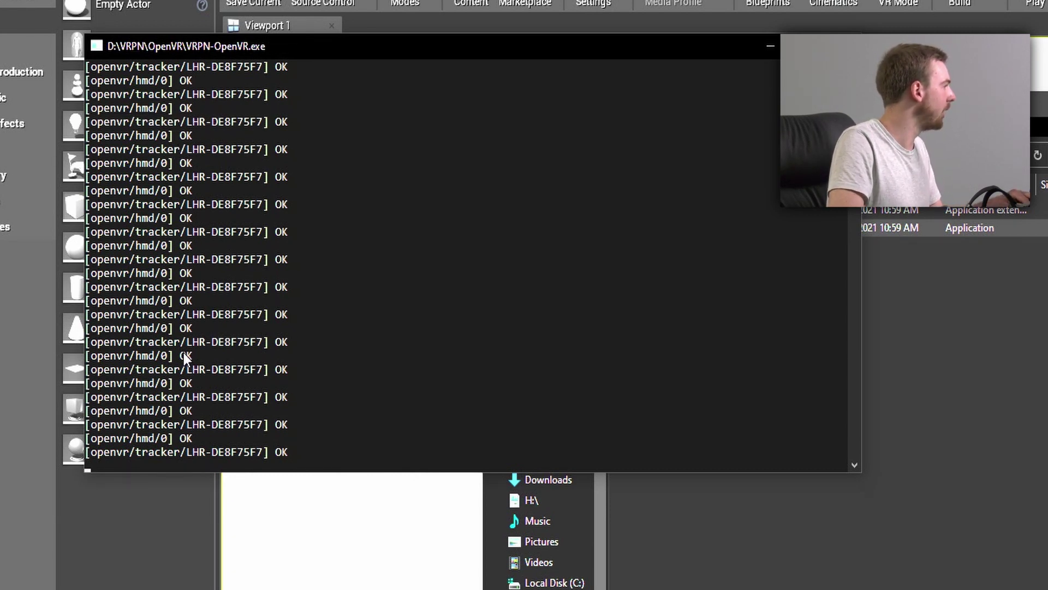
# Copy openvr/tracker/LHR-DE8F75F7 again from a later tracker line of the output.
pyautogui.click(230, 231)
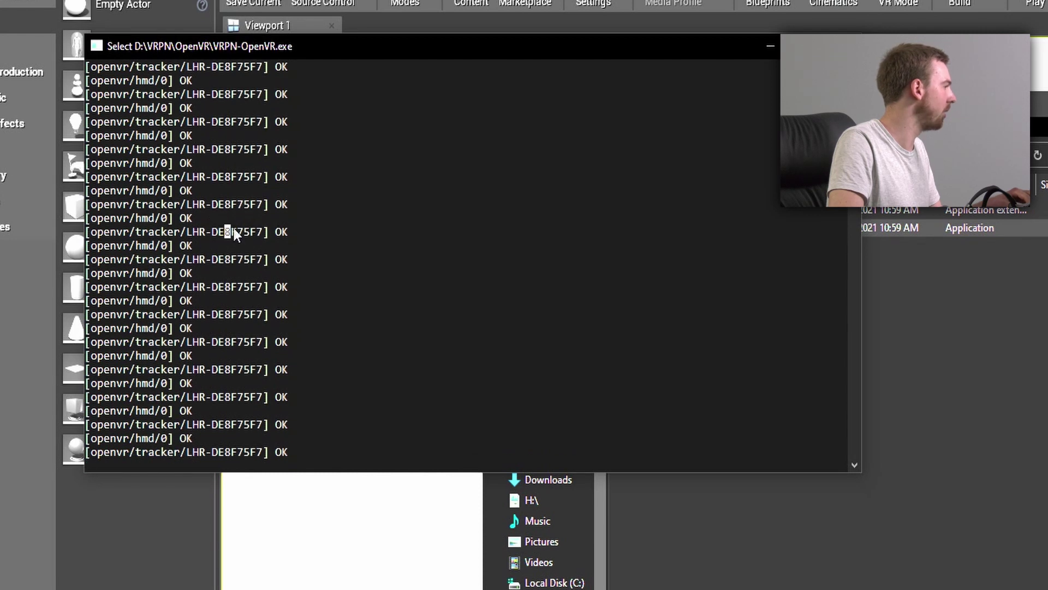
pyautogui.moveTo(235, 229); pyautogui.dragTo(208, 246)
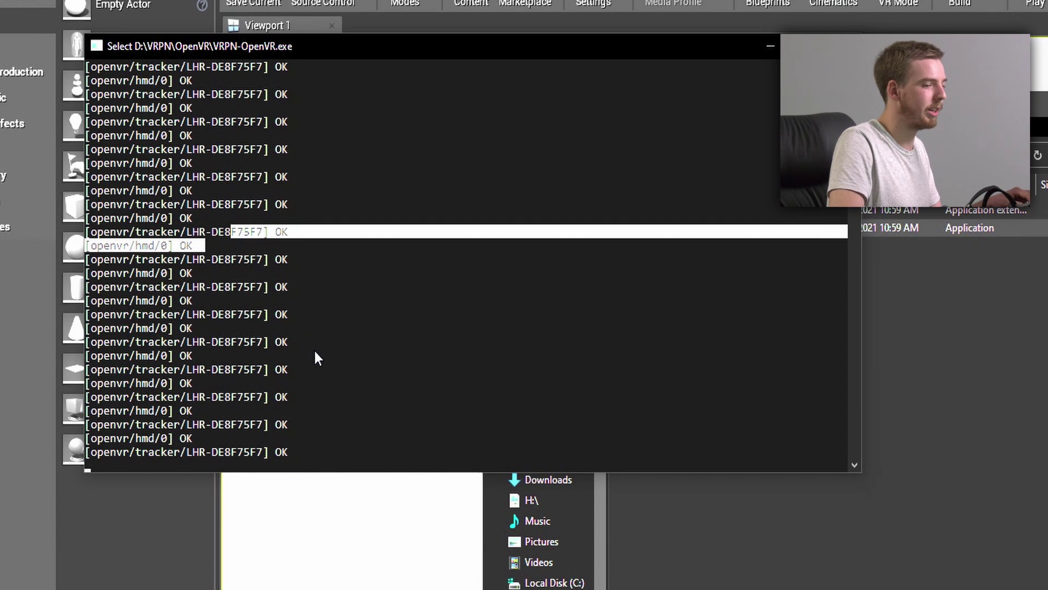
pyautogui.click(232, 452)
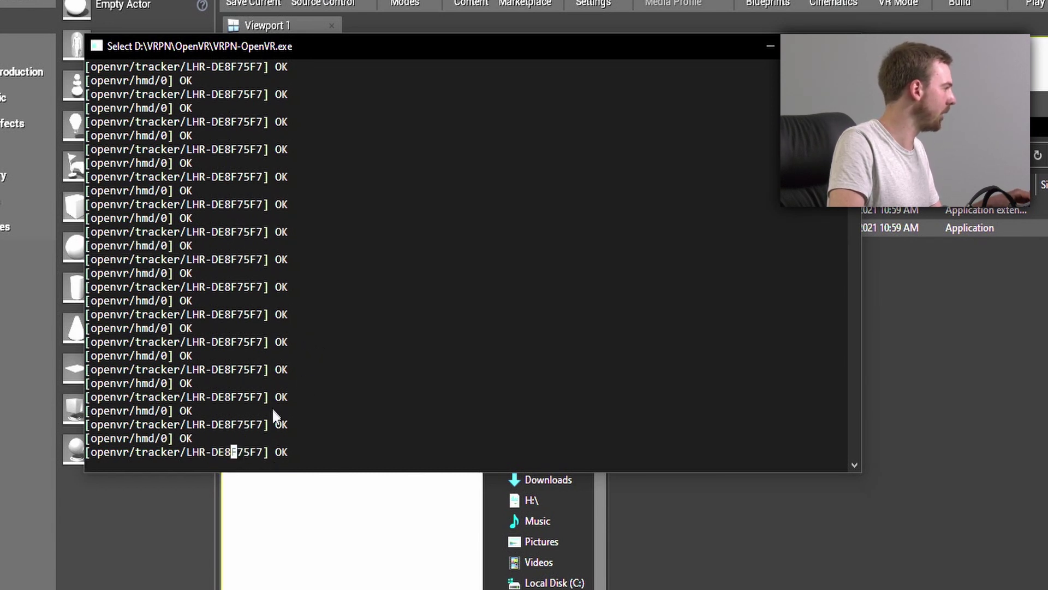
pyautogui.moveTo(267, 425); pyautogui.dragTo(229, 422)
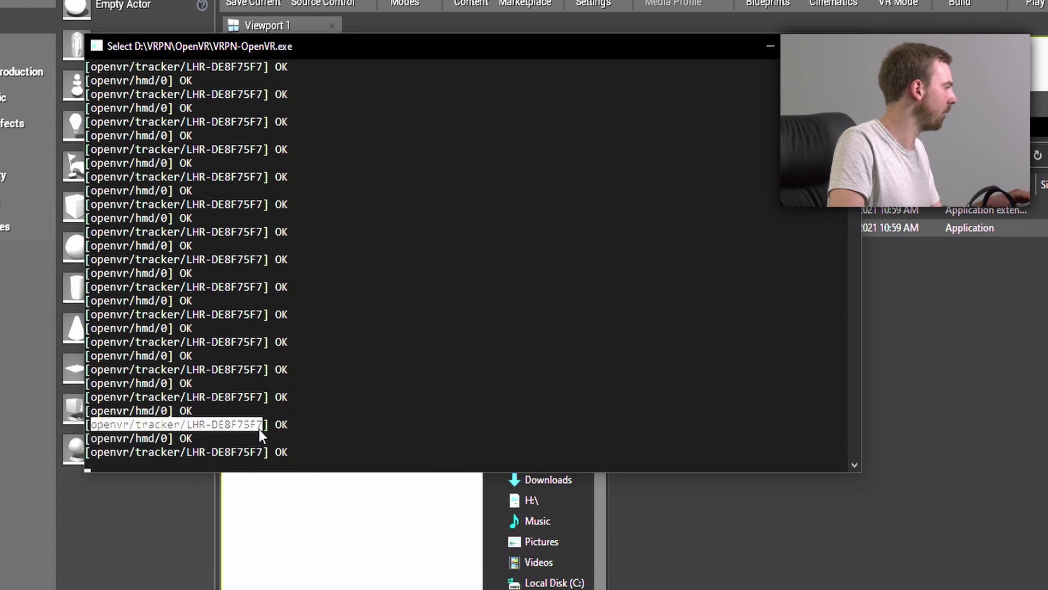
pyautogui.rightClick(332, 447)
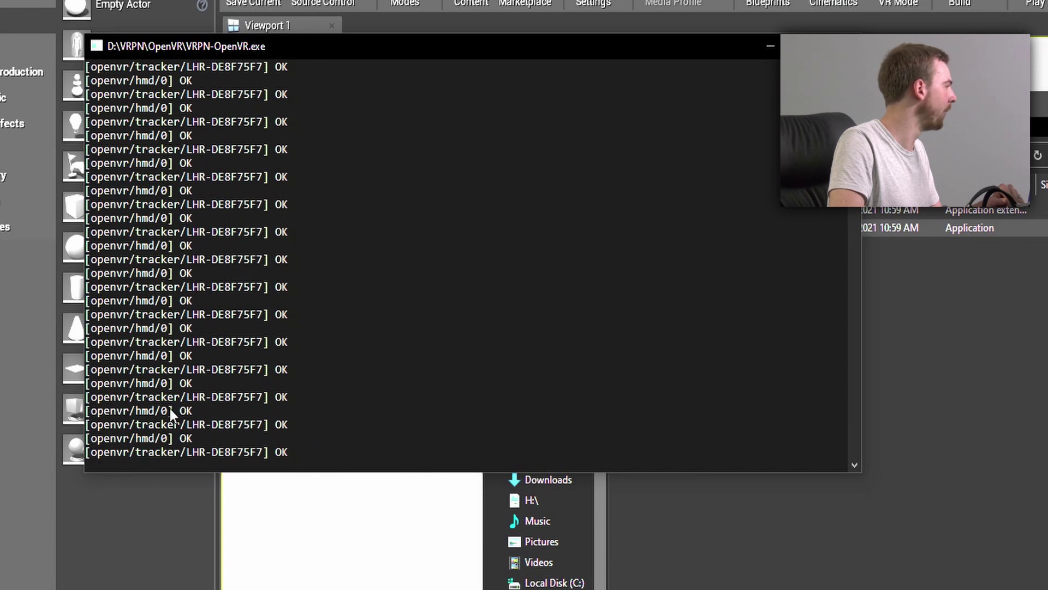
pyautogui.rightClick(23, 221)
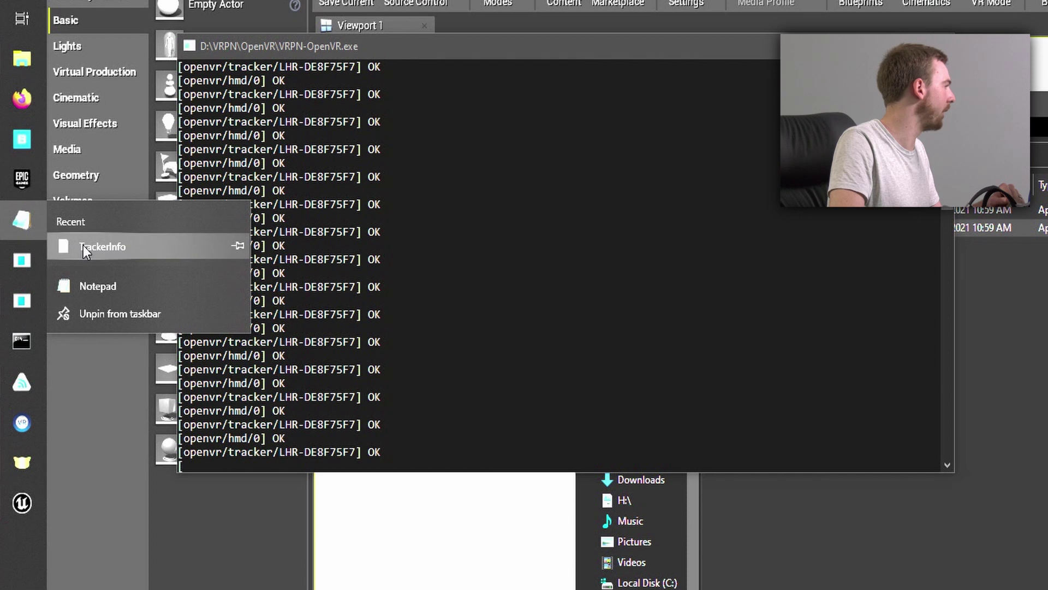
# Open TrackerInfo and paste openvr/tracker/LHR-DE8F75F7 over the Tracker 2 address.
pyautogui.click(83, 244)
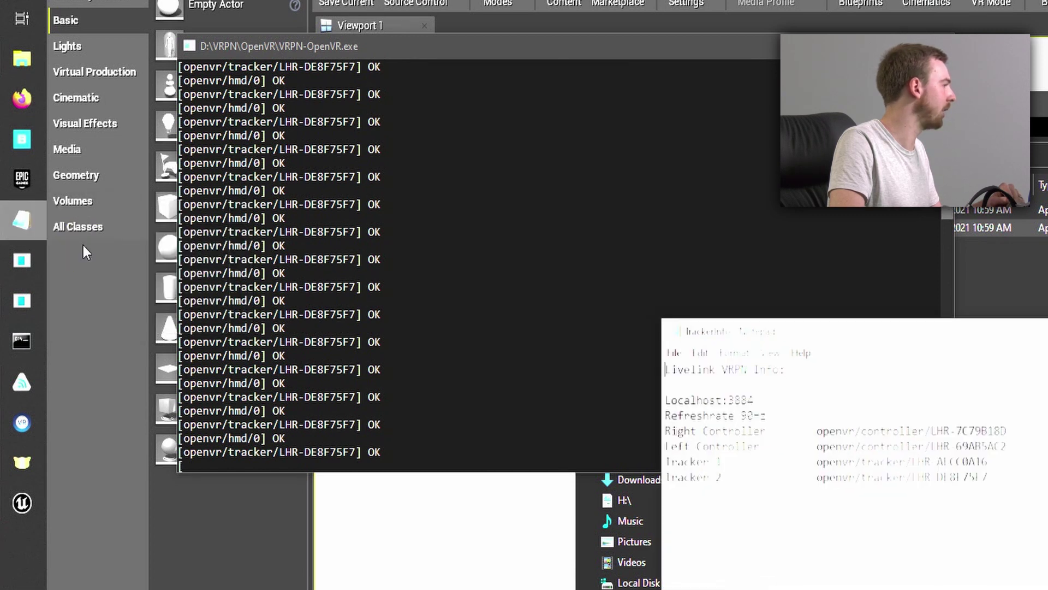
pyautogui.moveTo(987, 477); pyautogui.dragTo(816, 478)
pyautogui.hotkey('ctrl', 'c')
pyautogui.hotkey('ctrl', 'v')
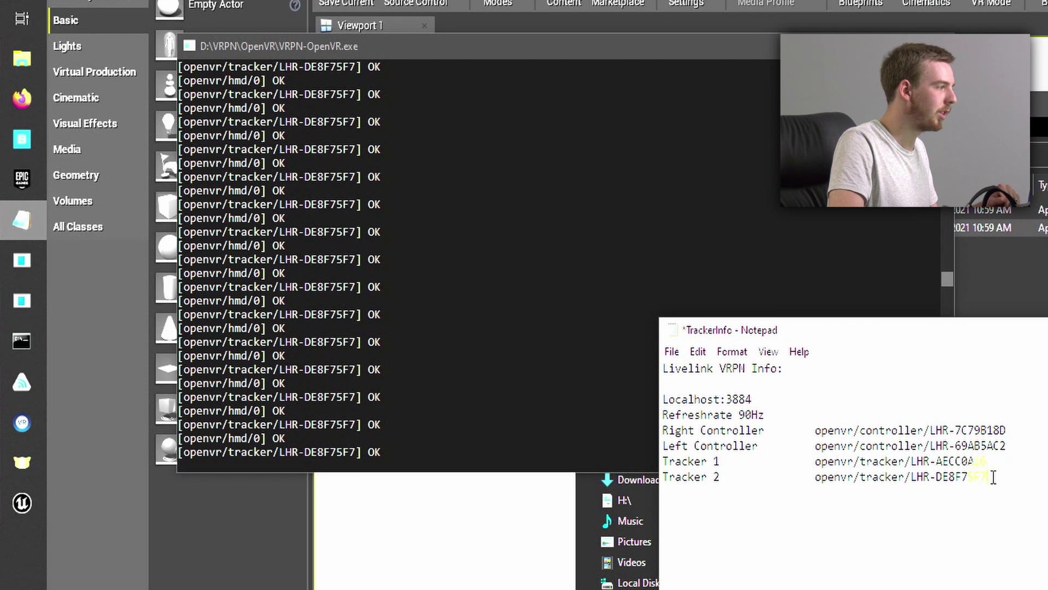
pyautogui.moveTo(988, 477); pyautogui.dragTo(817, 477)
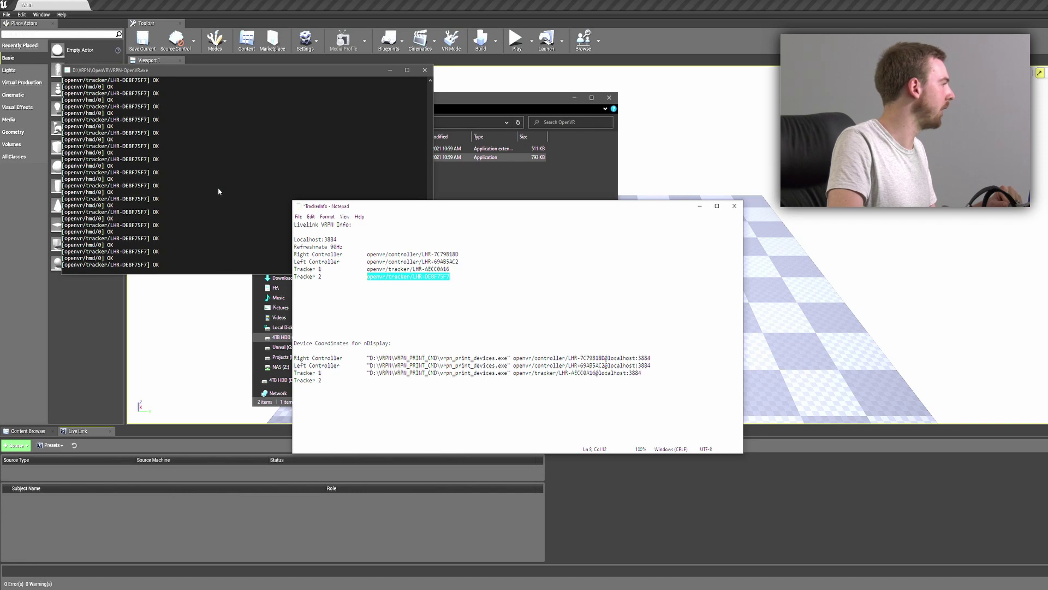
# Go up to the VRPN folder, open VRPN_PRINT_CMD and launch vrpn_server.
pyautogui.click(496, 183)
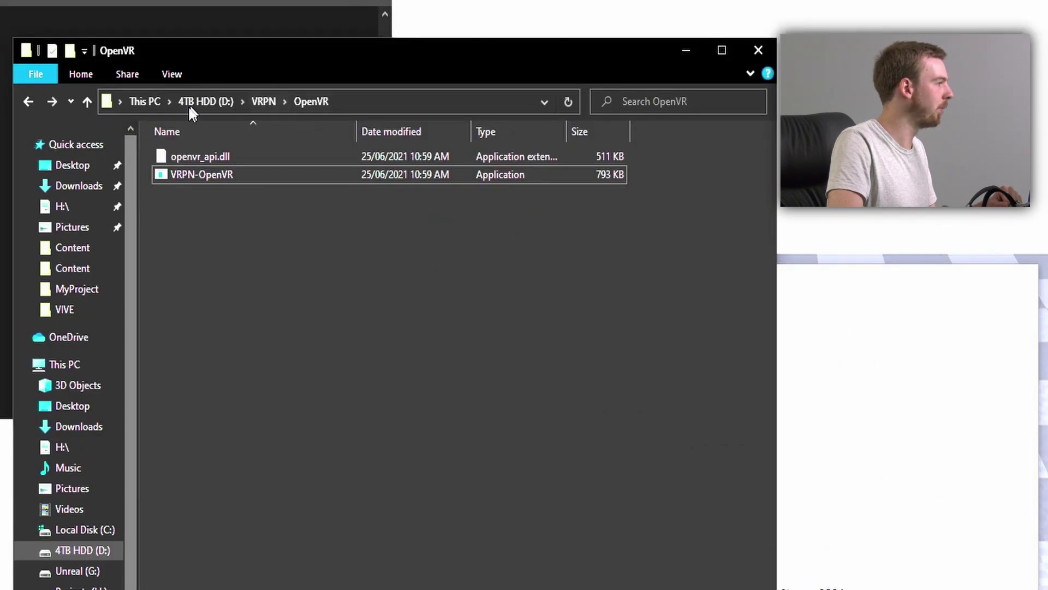
pyautogui.click(265, 104)
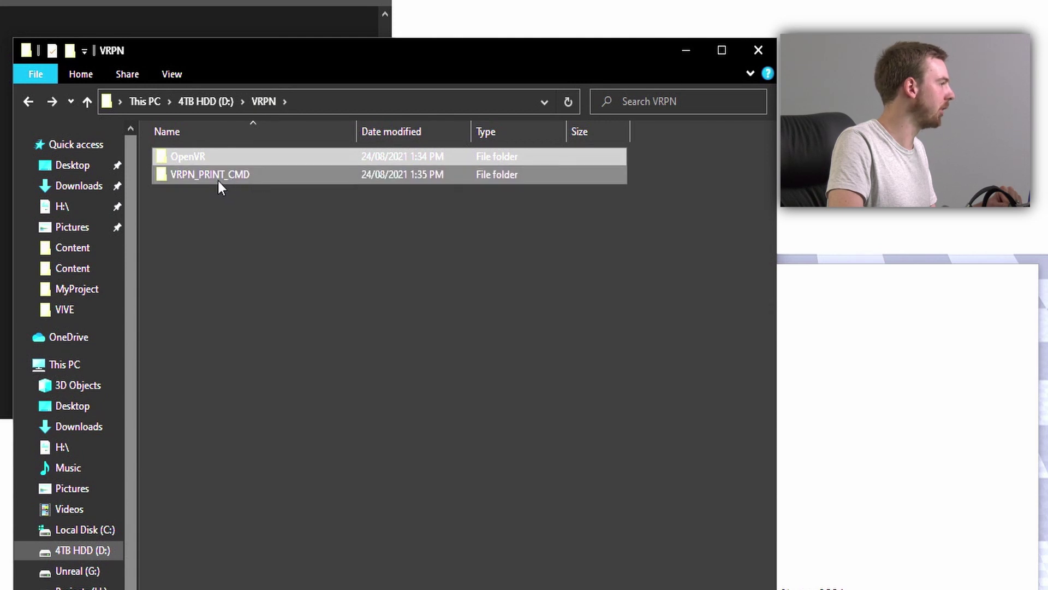
pyautogui.doubleClick(199, 175)
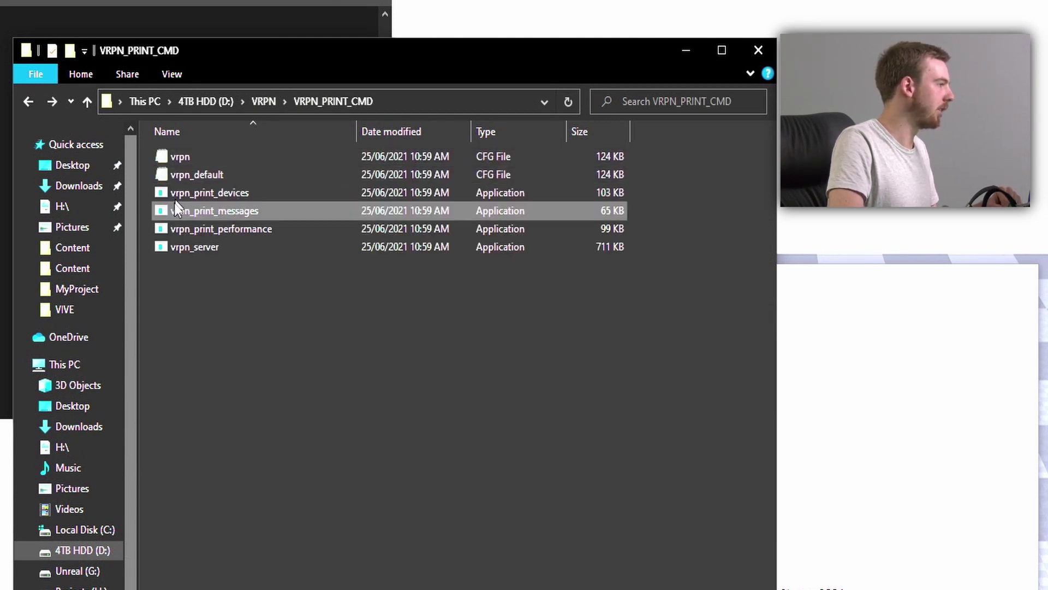
pyautogui.doubleClick(233, 249)
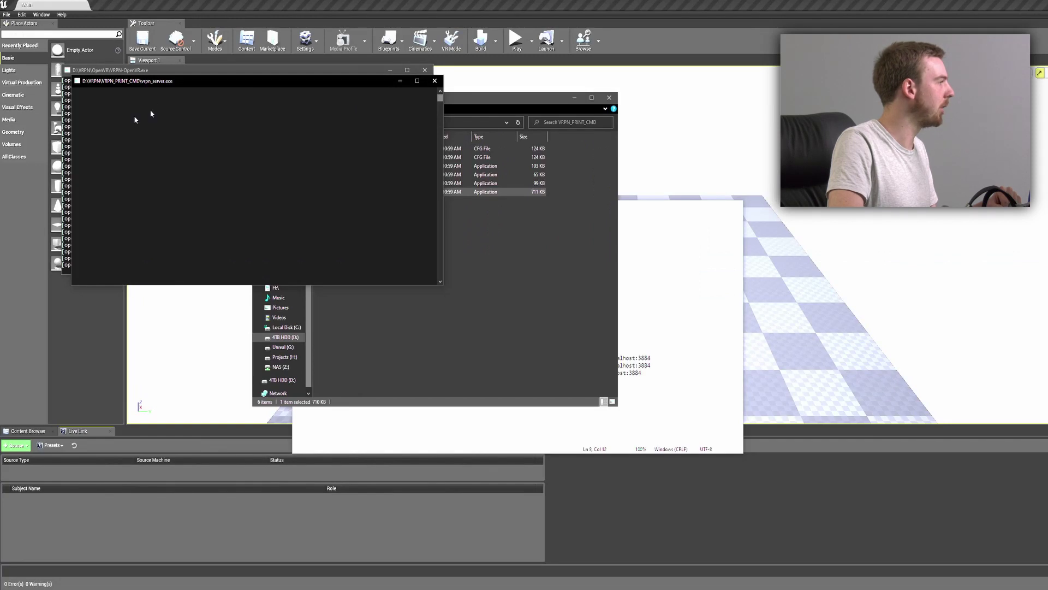
# Close the vrpn_server and VRPN-OpenVR console windows, leaving vrpn_server selected.
pyautogui.moveTo(148, 82); pyautogui.dragTo(162, 101)
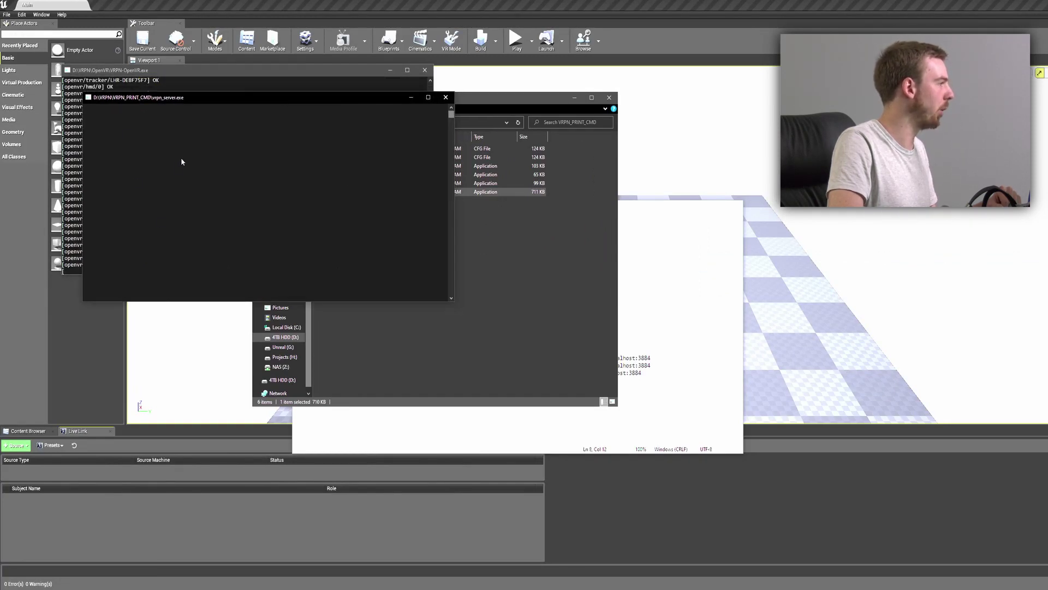
pyautogui.click(412, 98)
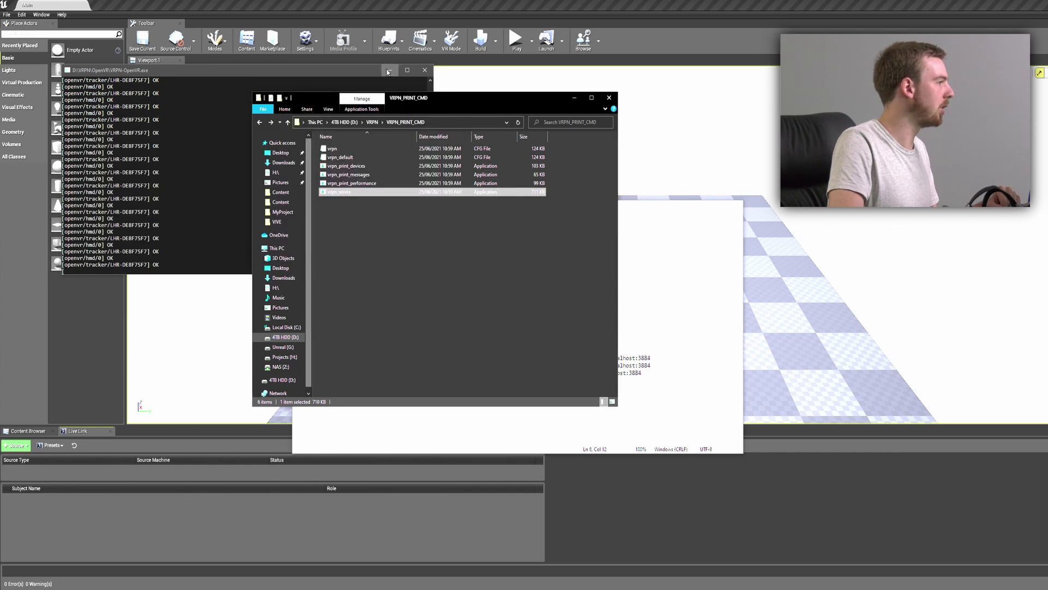
pyautogui.click(388, 71)
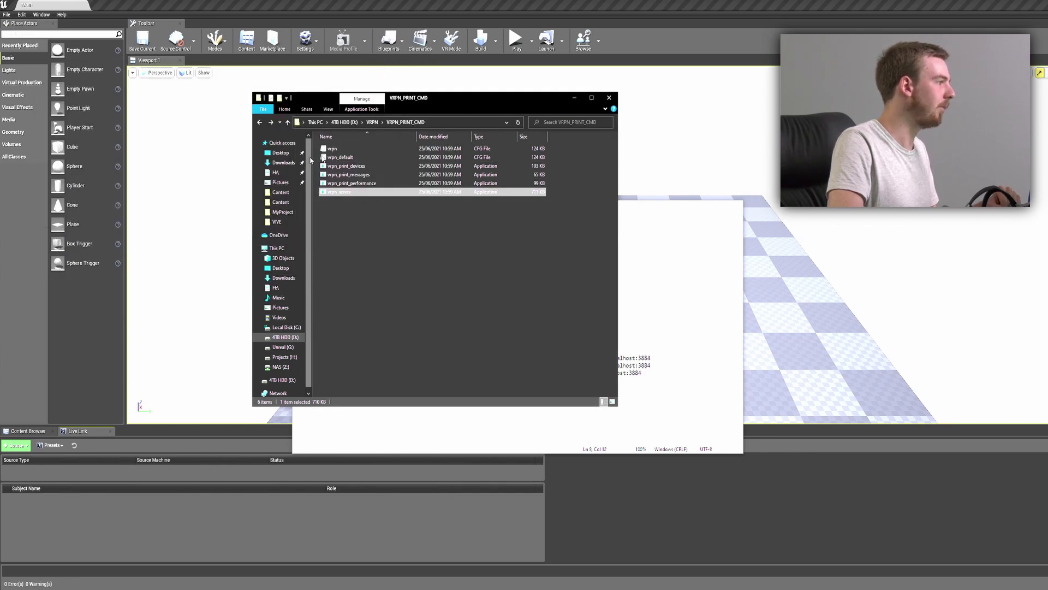
pyautogui.doubleClick(341, 192)
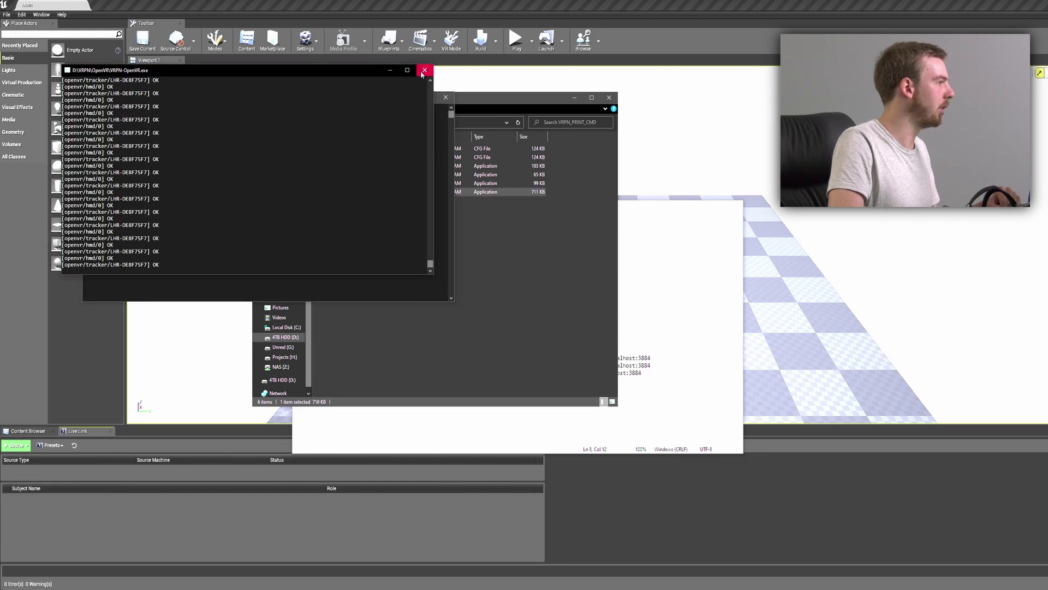
pyautogui.click(446, 97)
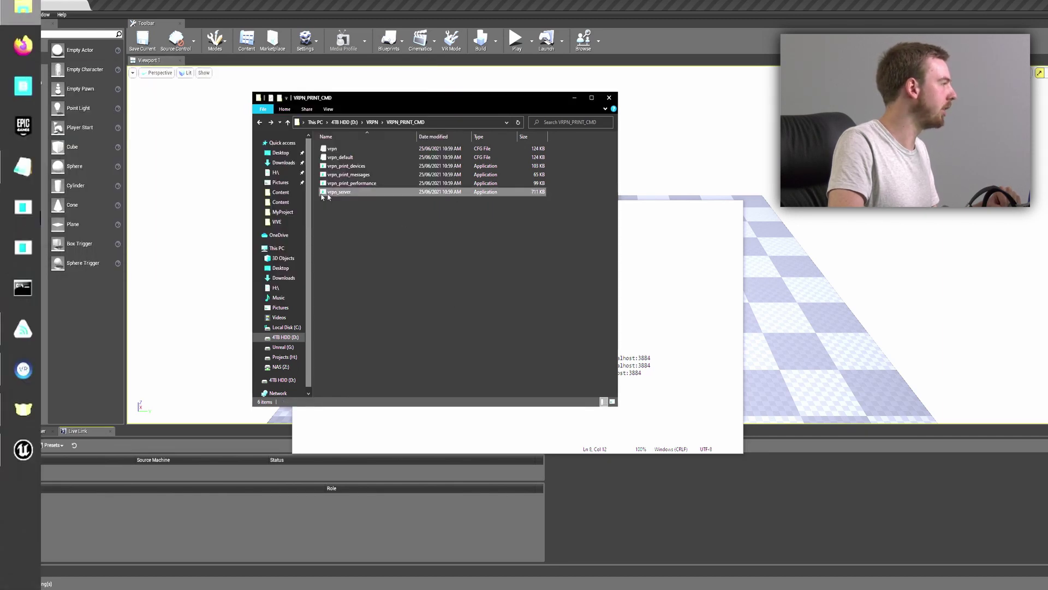
pyautogui.click(21, 211)
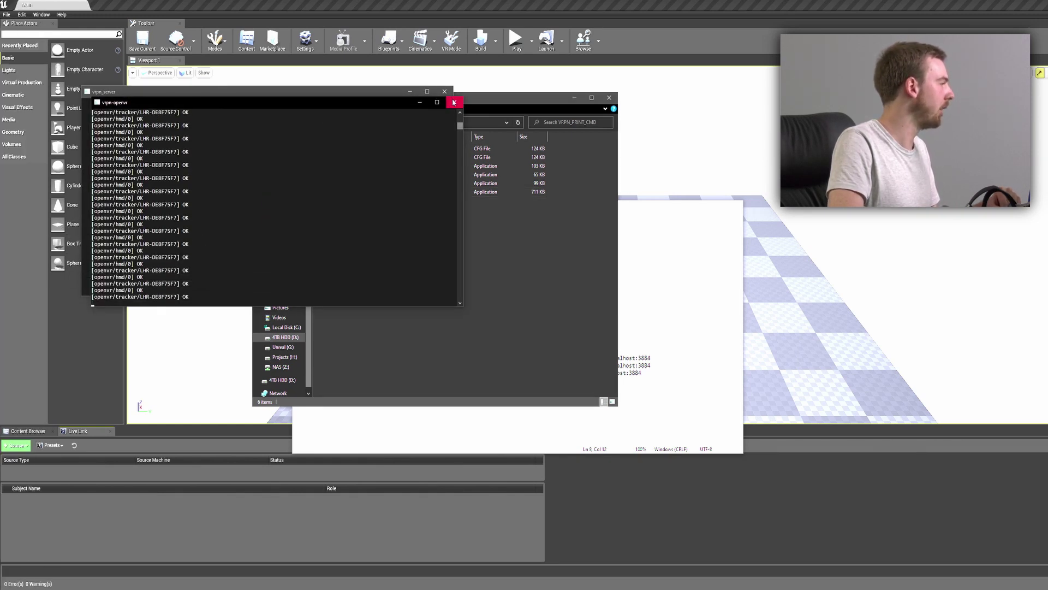
pyautogui.click(454, 102)
pyautogui.click(349, 192)
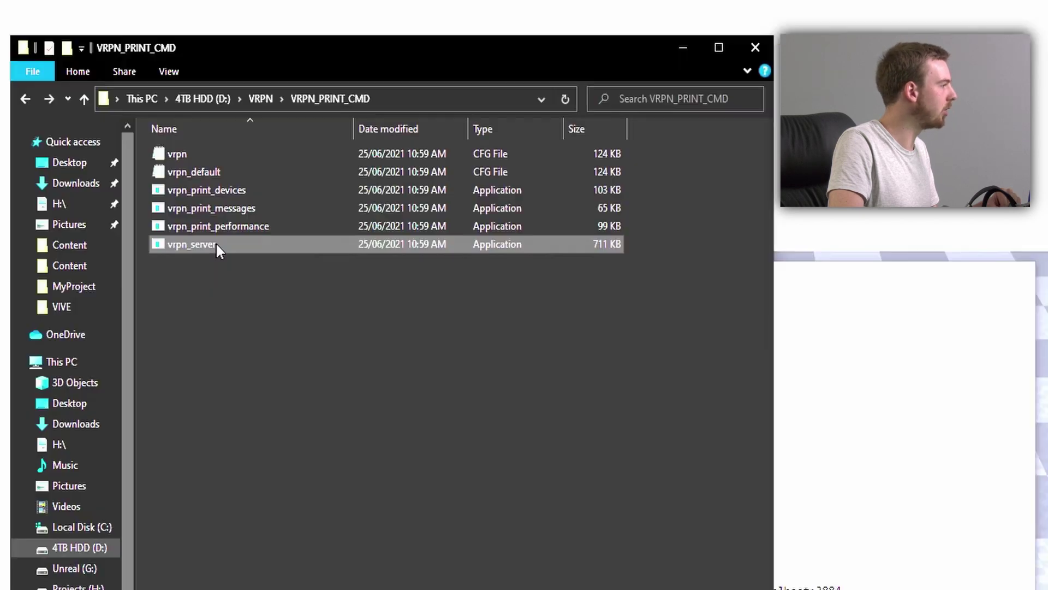
# Pin vrpn_server to the taskbar and reorder its shortcut among the pinned programs.
pyautogui.rightClick(217, 245)
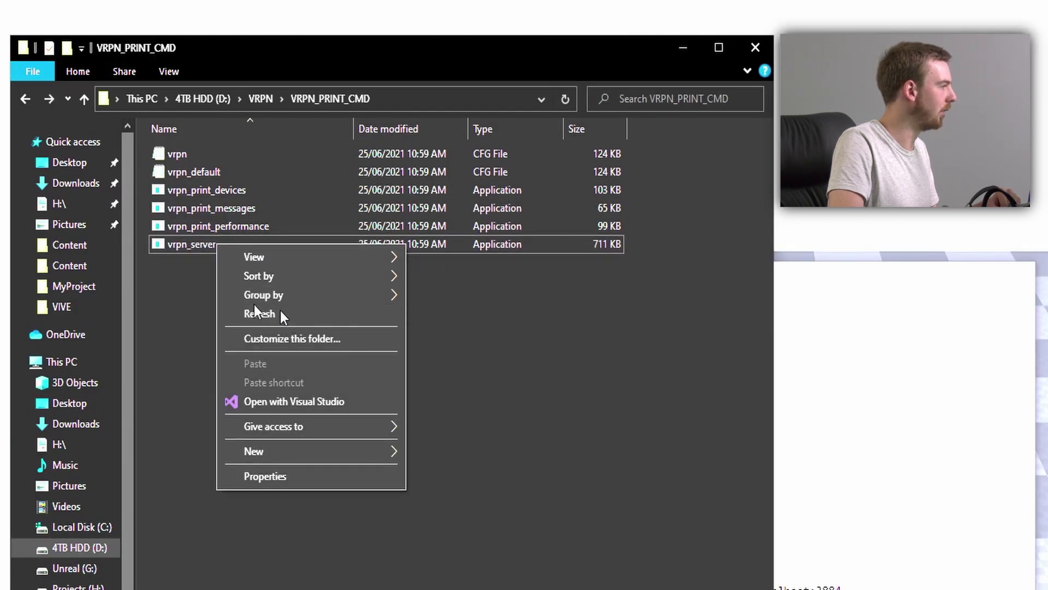
pyautogui.click(190, 240)
pyautogui.rightClick(191, 246)
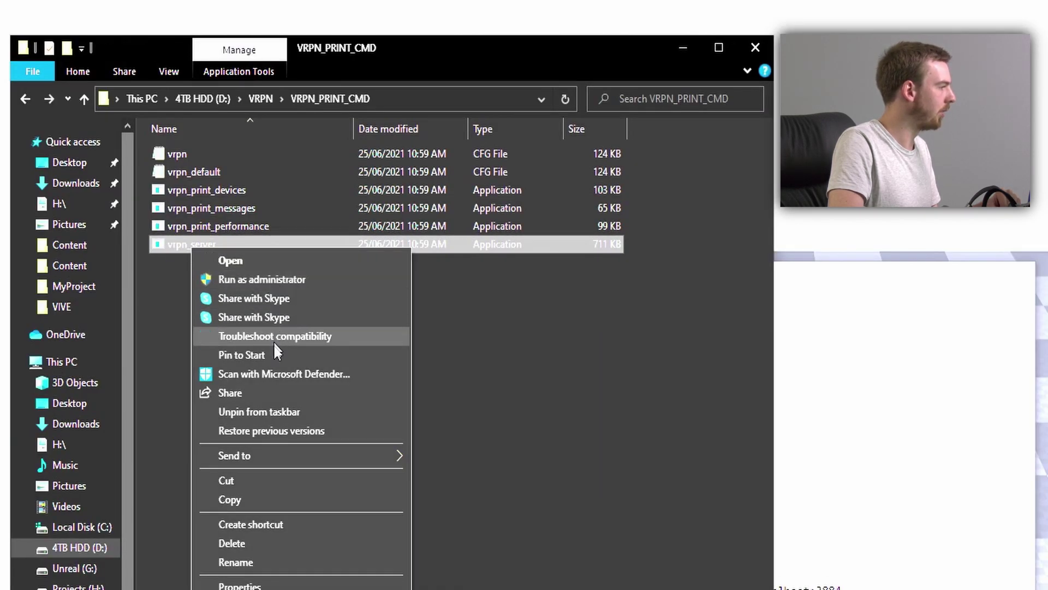
pyautogui.click(243, 413)
pyautogui.rightClick(213, 246)
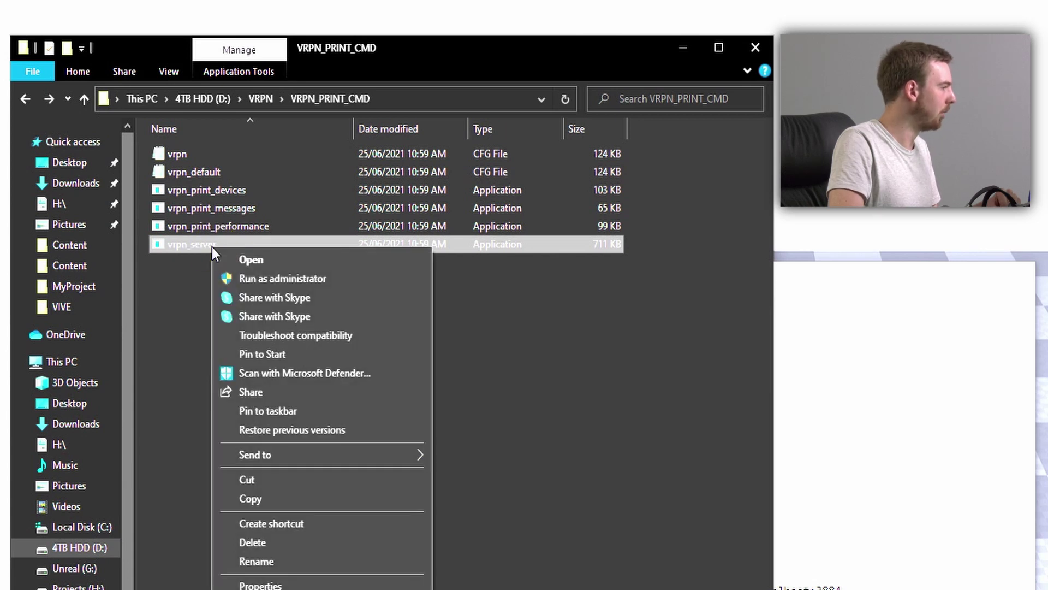
pyautogui.click(273, 413)
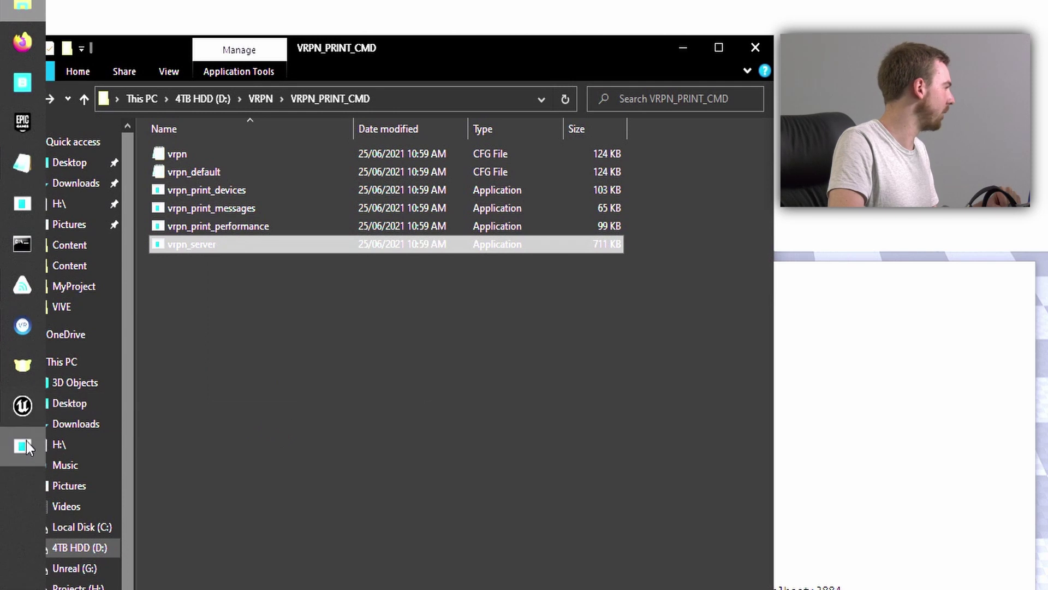
pyautogui.moveTo(15, 268); pyautogui.dragTo(18, 248)
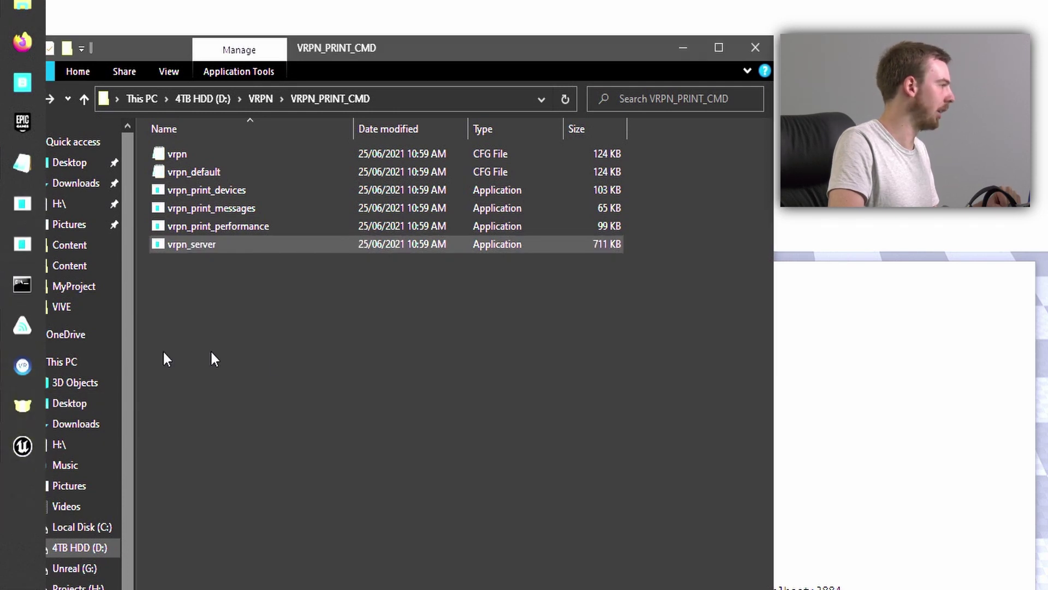
# Launch vrpn_server from the taskbar, close the extra console, and close the VRPN_PRINT_CMD window.
pyautogui.click(22, 244)
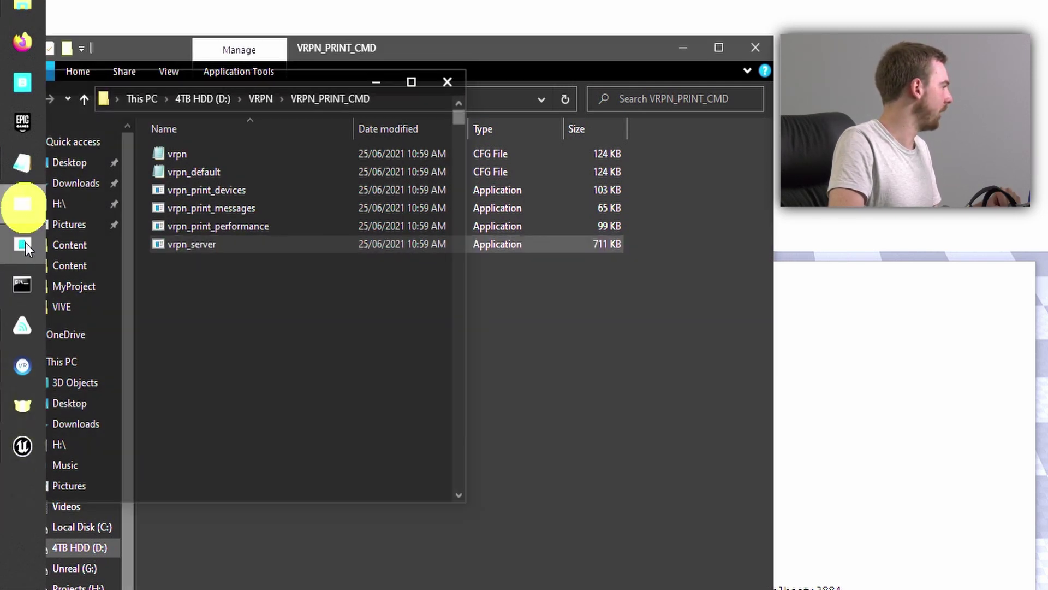
pyautogui.click(472, 102)
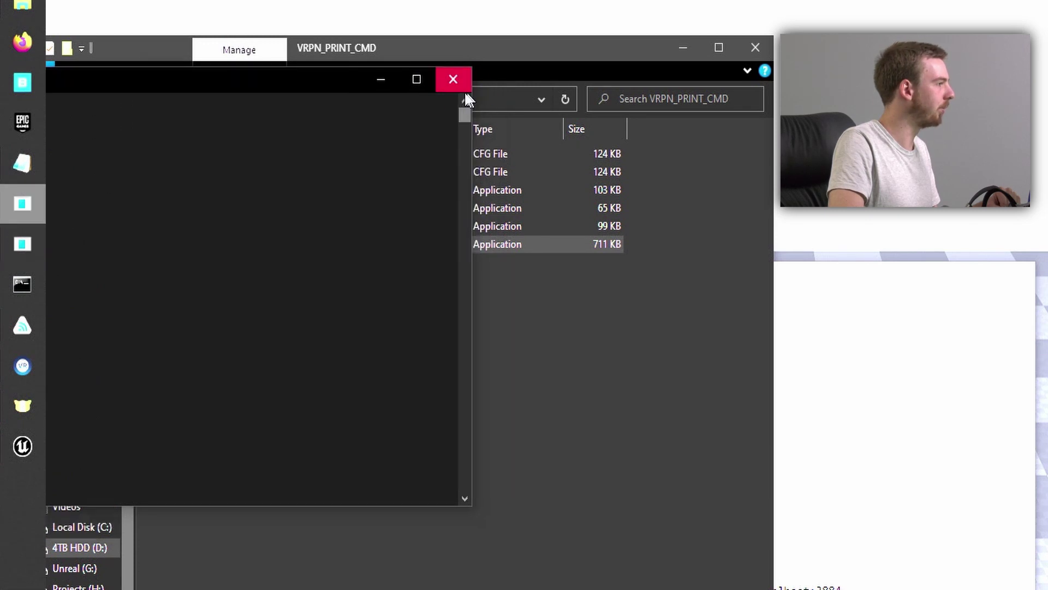
pyautogui.click(22, 244)
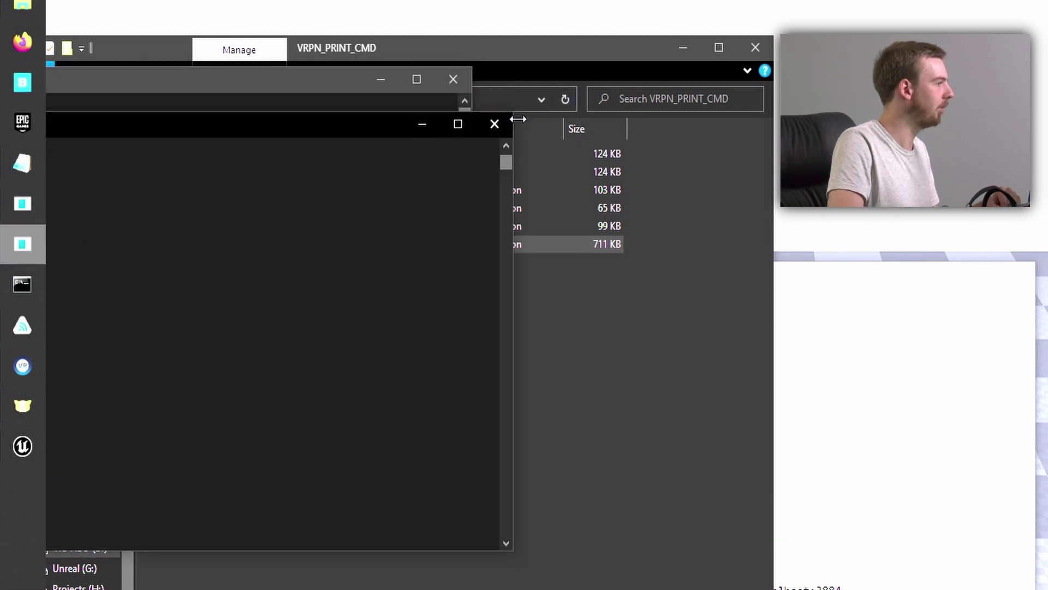
pyautogui.click(631, 58)
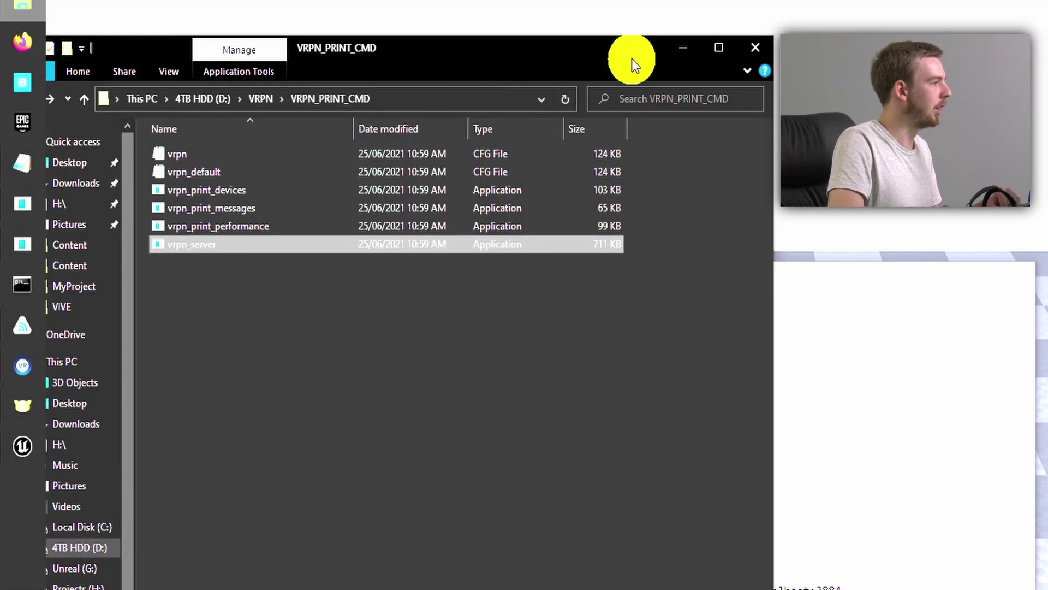
pyautogui.click(753, 47)
# Minimize the two VRPN consoles and the TrackerInfo note to reveal the editor.
pyautogui.click(449, 134)
pyautogui.click(429, 113)
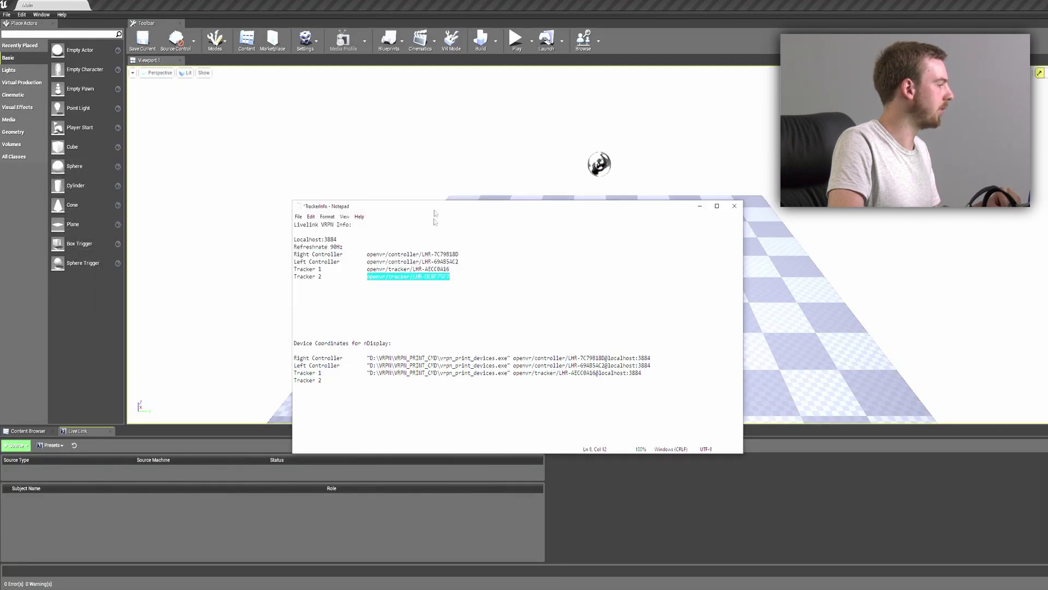
pyautogui.click(702, 207)
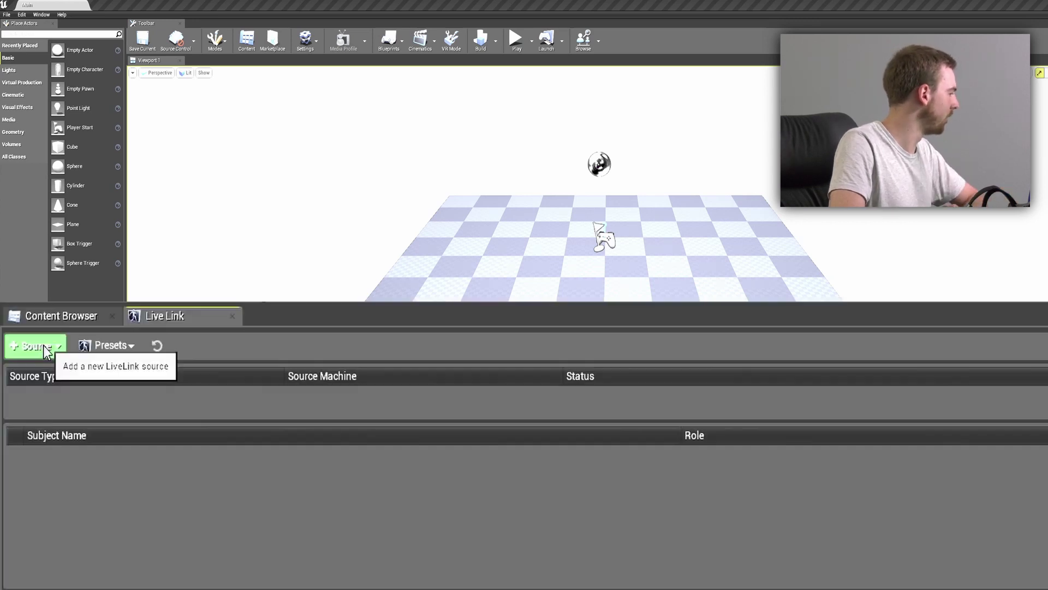
# Add a LiveLinkVRPN Source in Live Link and set its IP address to localhost:3884.
pyautogui.click(24, 445)
pyautogui.moveTo(32, 481)
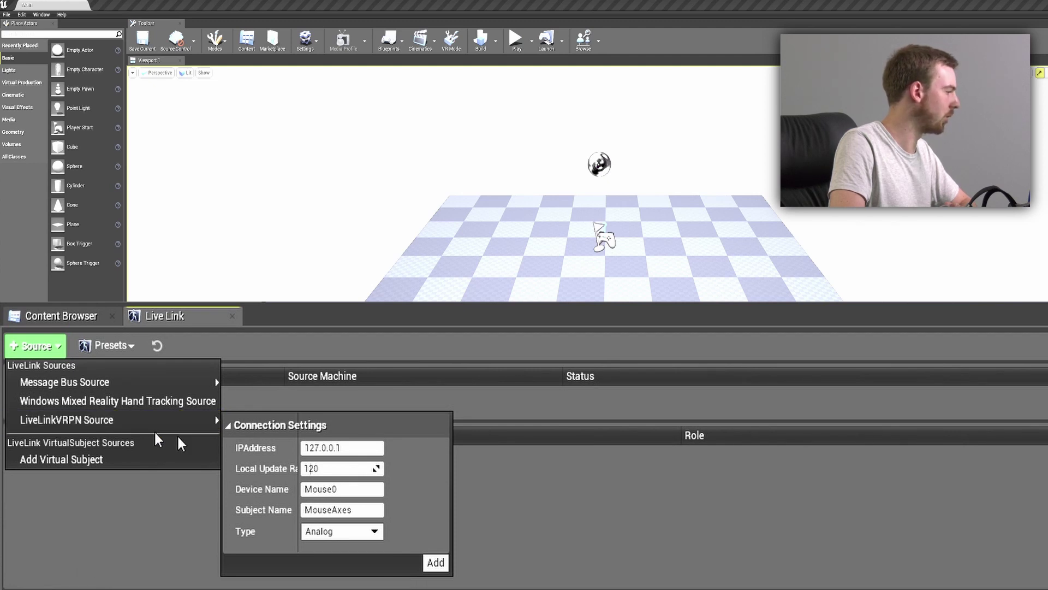
pyautogui.click(345, 451)
pyautogui.press('Home')
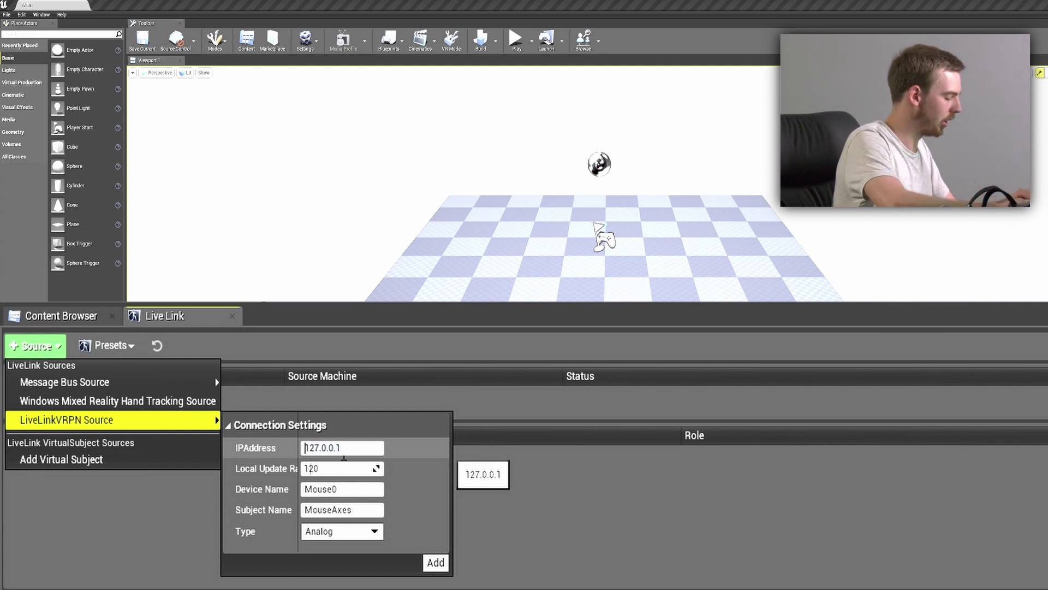
pyautogui.write('localhost:3884')
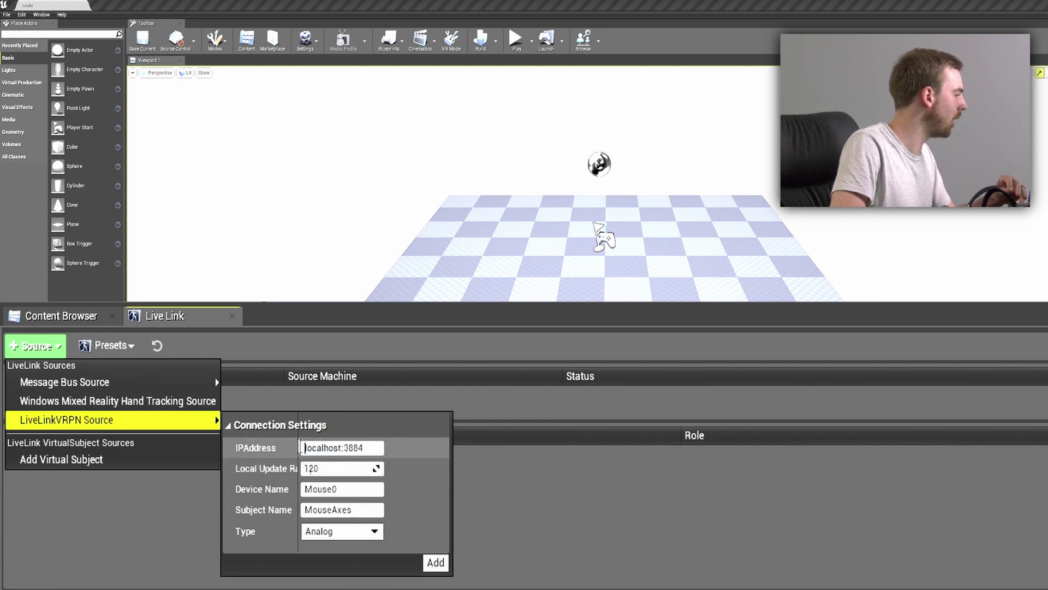
pyautogui.click(340, 473)
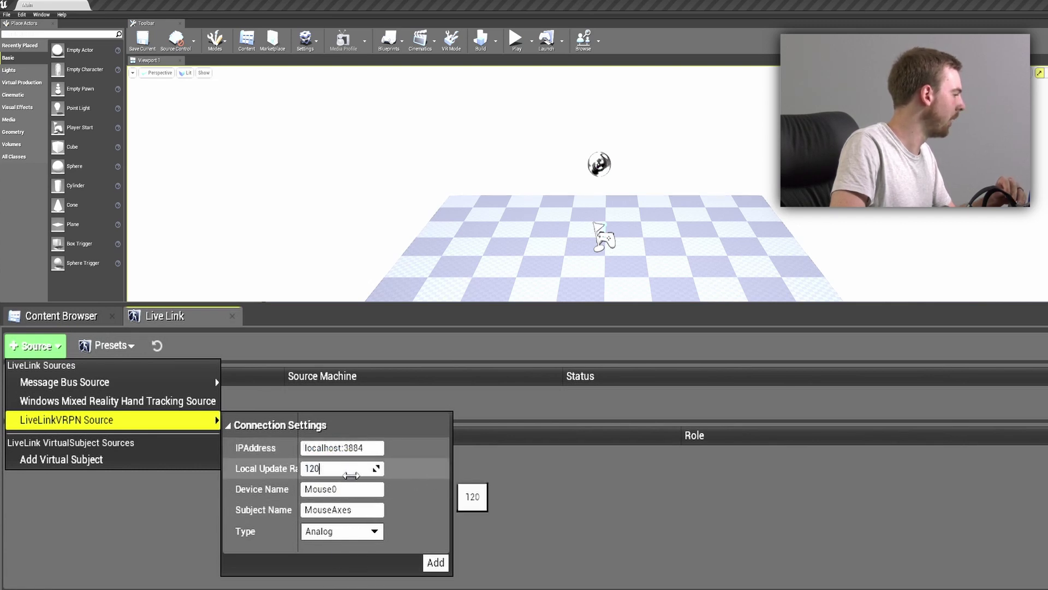
# Set Local Update Rate to 90 and paste Tracker 2's openvr device path as Device Name.
pyautogui.moveTo(299, 459); pyautogui.dragTo(337, 458)
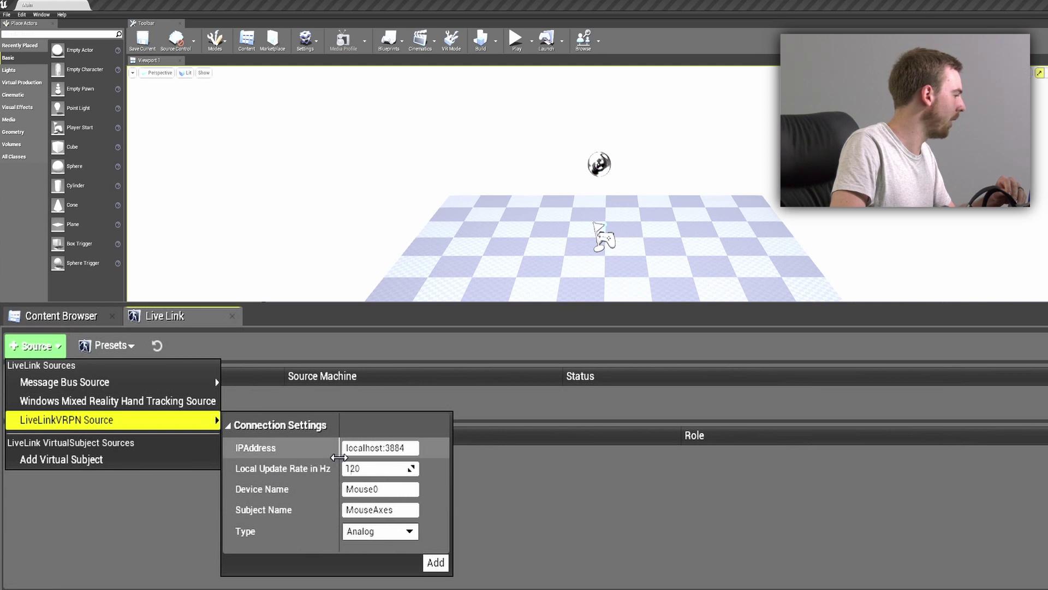
pyautogui.click(372, 469)
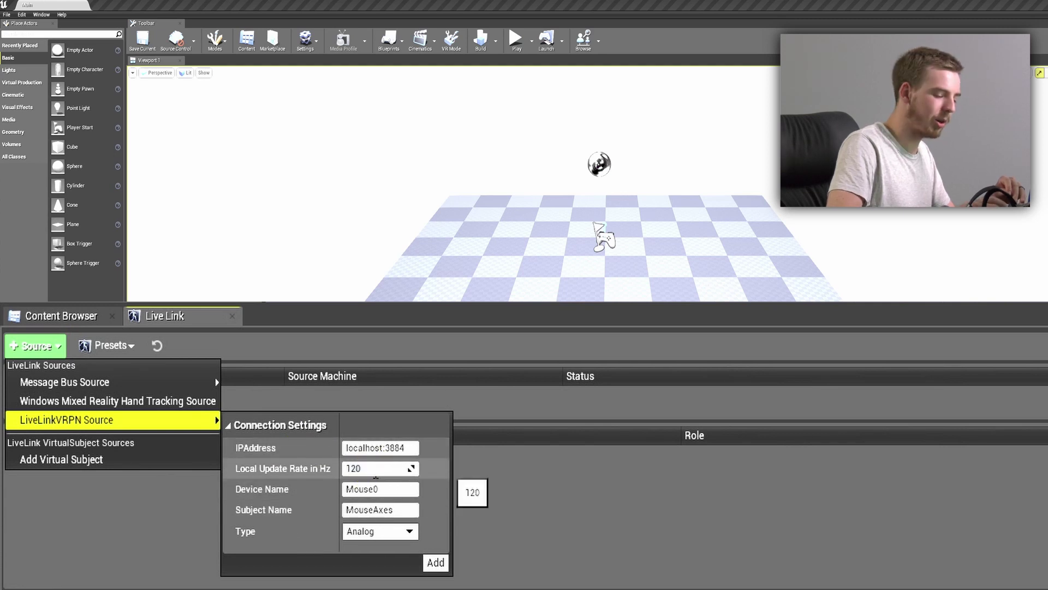
pyautogui.click(428, 486)
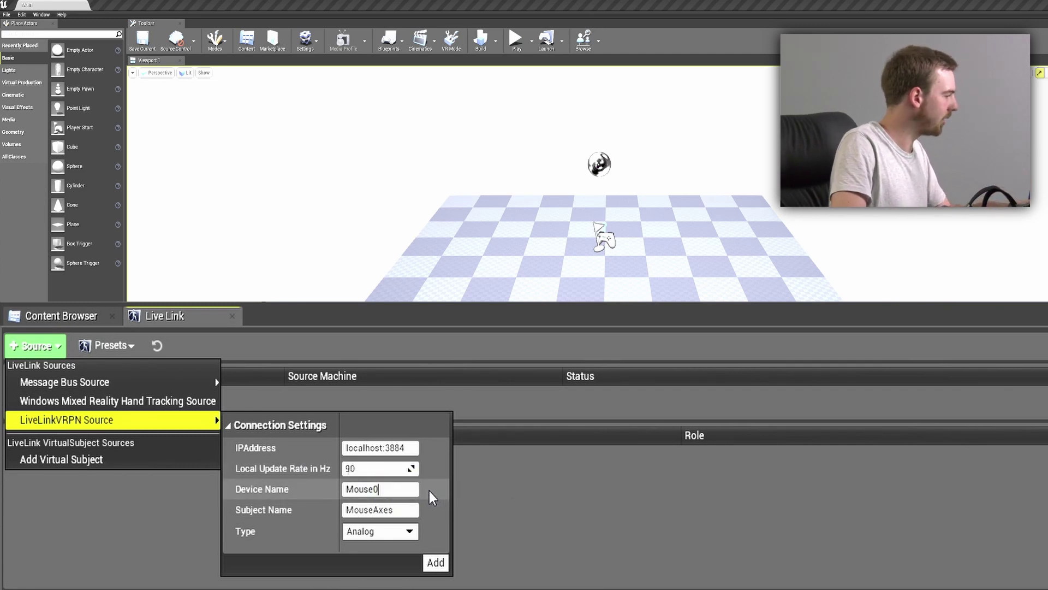
pyautogui.hotkey('ctrl', 'v')
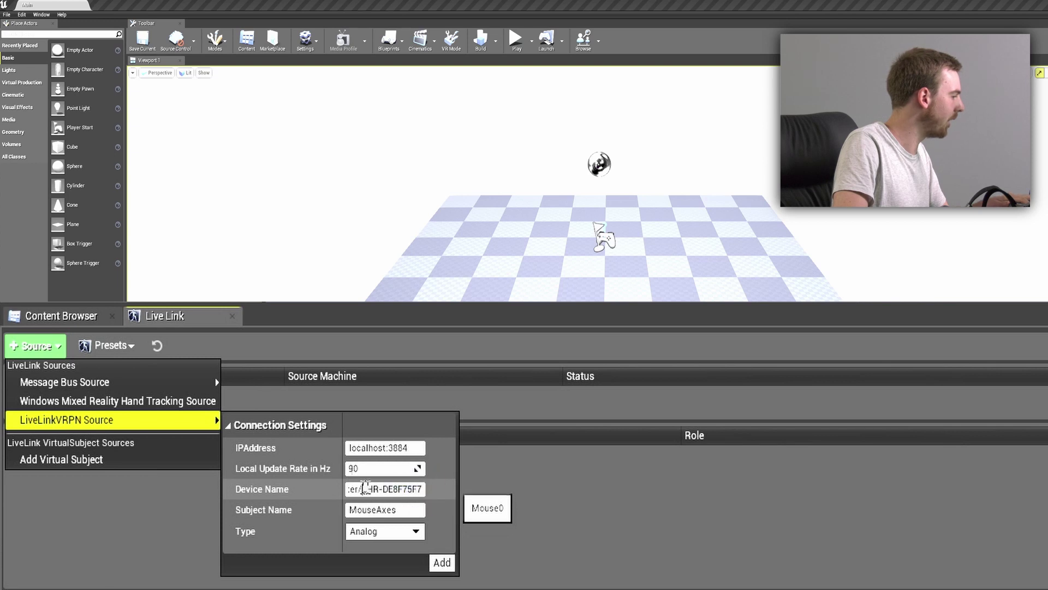
pyautogui.press('Home')
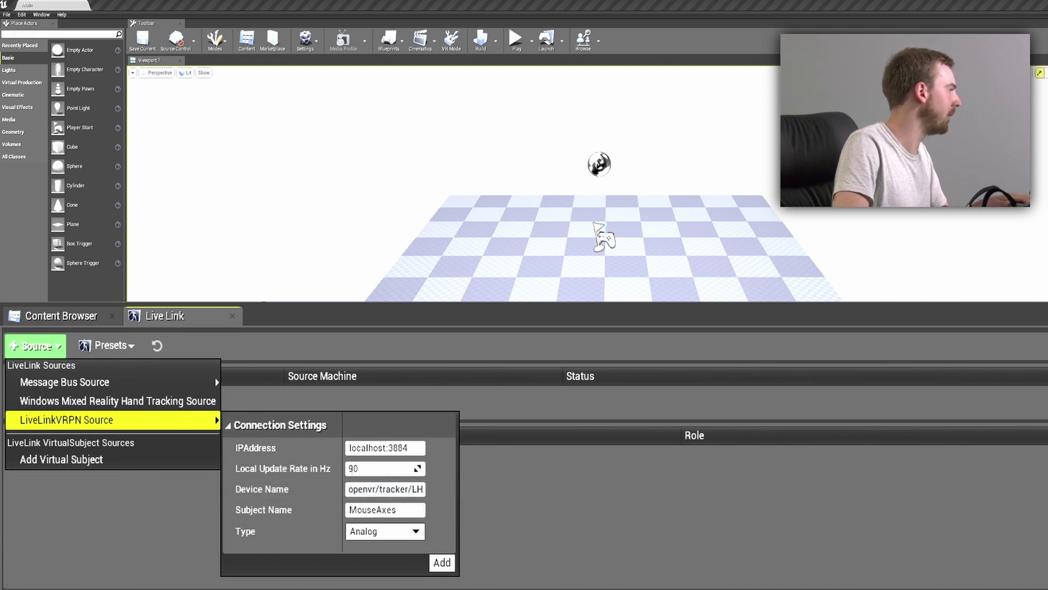
pyautogui.moveTo(1, 191)
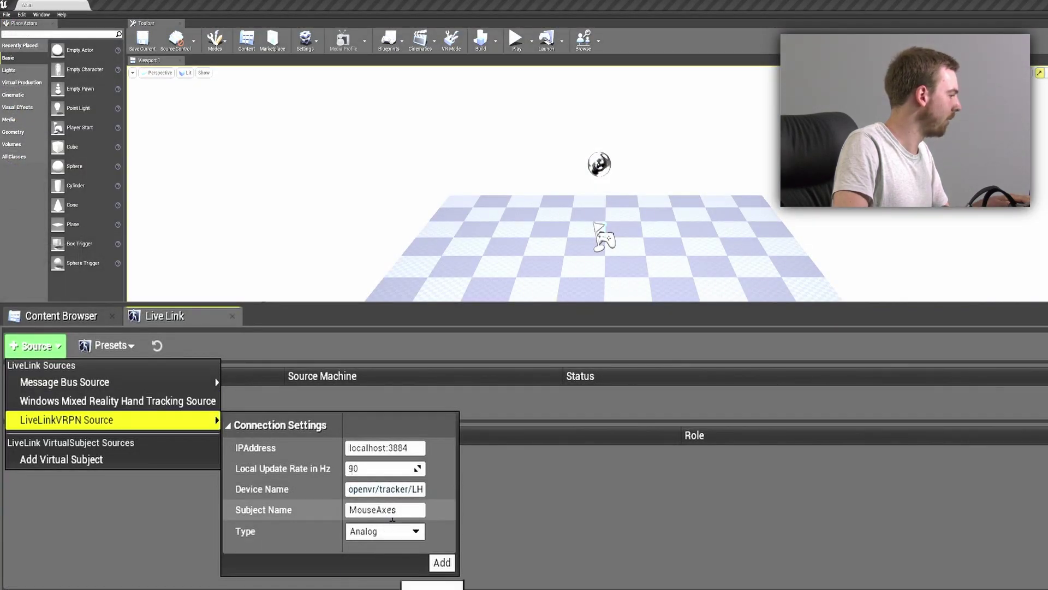
# Name the subject Tracker2 and set the device type to Tracker.
pyautogui.click(393, 510)
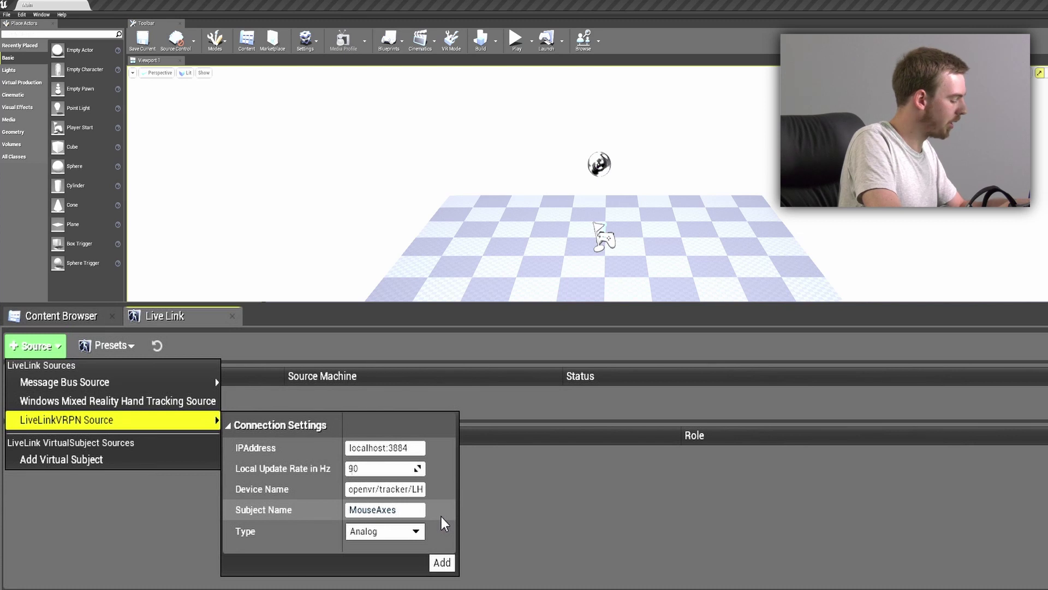
pyautogui.hotkey('ctrl', 'a')
pyautogui.write('Trea')
pyautogui.press('BackSpace')
pyautogui.press('BackSpace')
pyautogui.write('acker2')
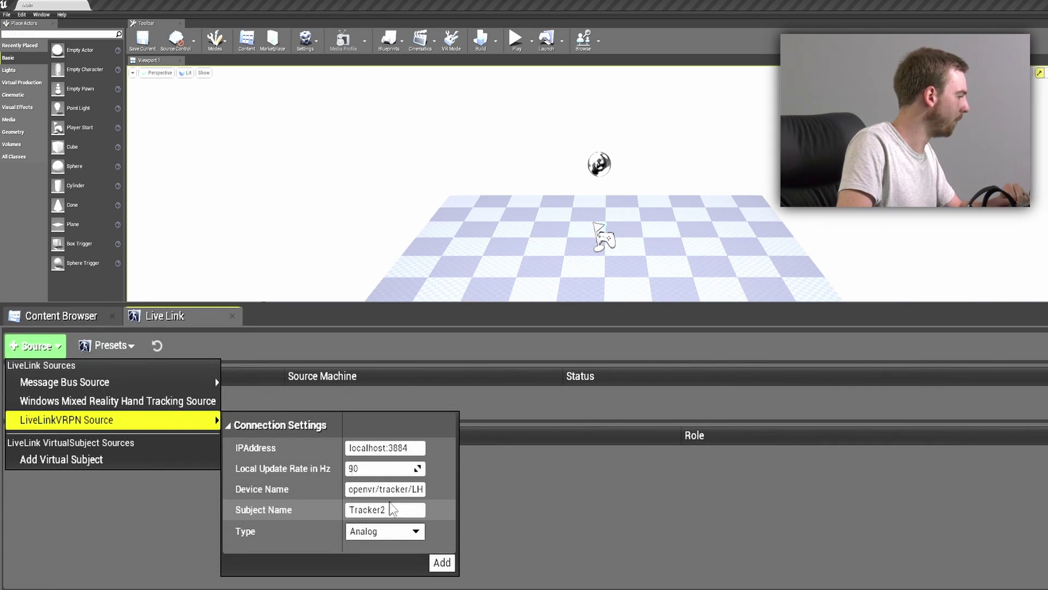
pyautogui.click(391, 533)
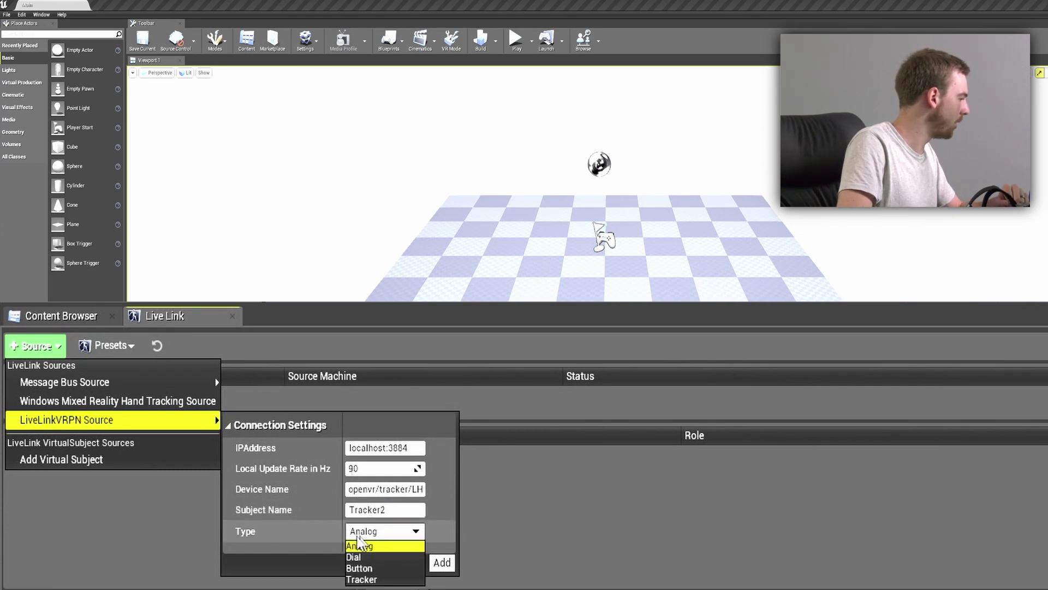
pyautogui.click(362, 580)
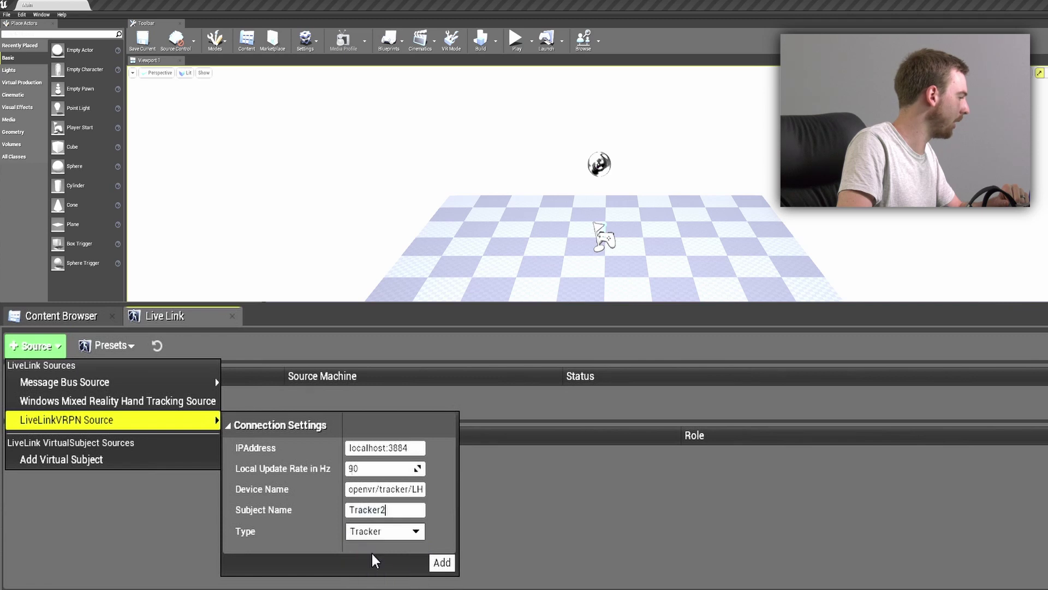
# Add the Tracker2 VRPN source to Live Link and close the vrpn-openvr console window.
pyautogui.click(442, 563)
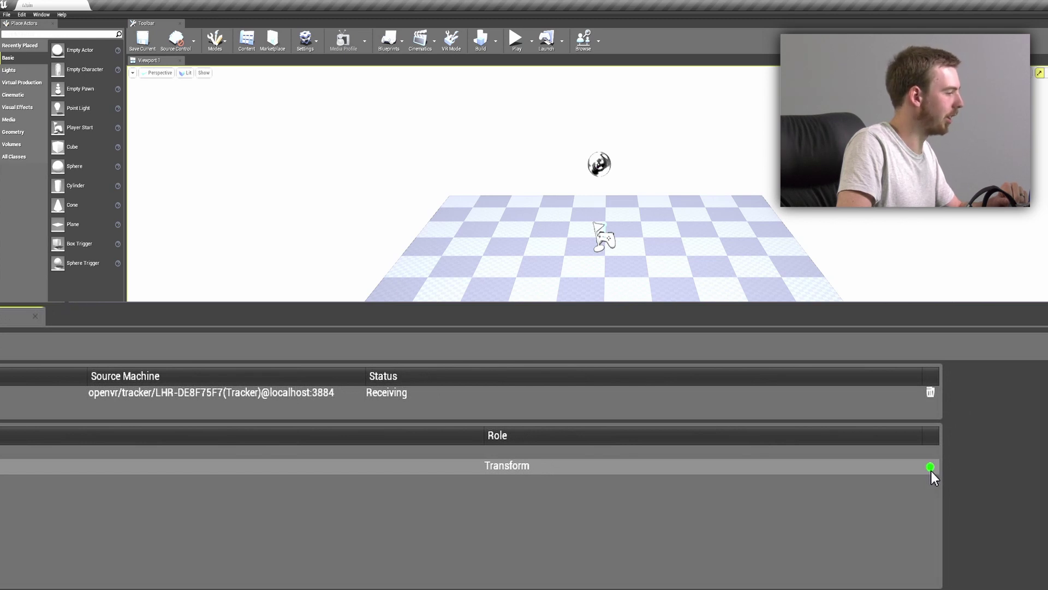
pyautogui.hotkey('alt', 'Tab')
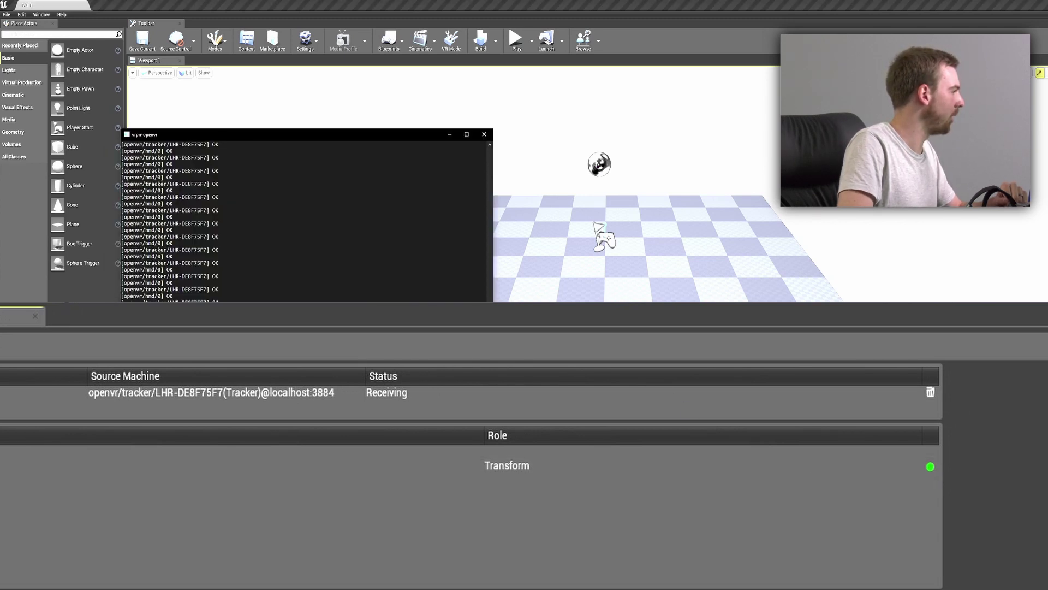
pyautogui.moveTo(339, 138); pyautogui.dragTo(360, 181)
pyautogui.click(504, 178)
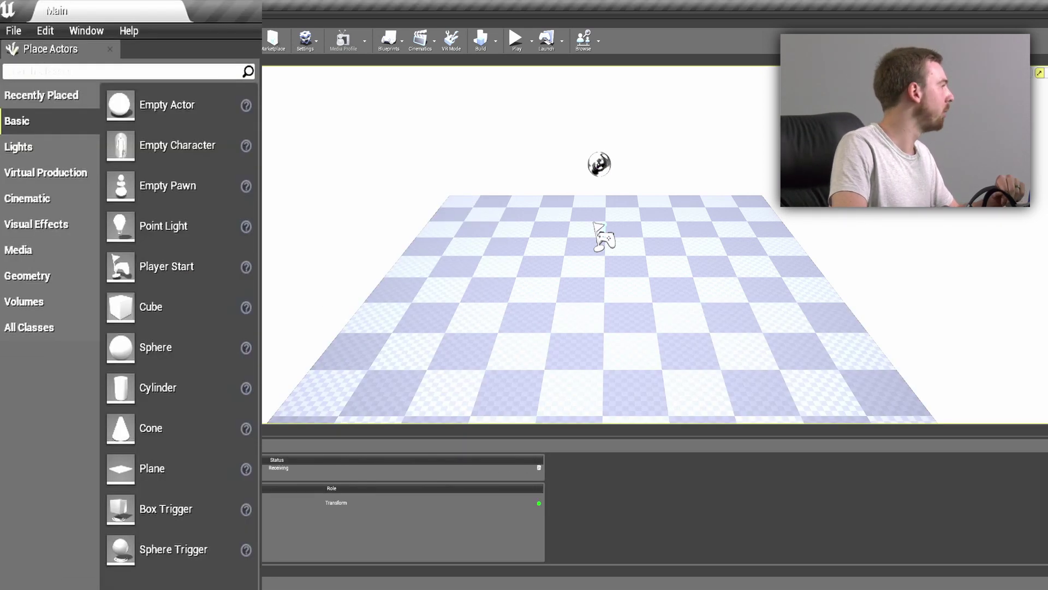
# Search for 'cine' and place a Cine Camera Actor in the scene.
pyautogui.click(162, 70)
pyautogui.write('cine')
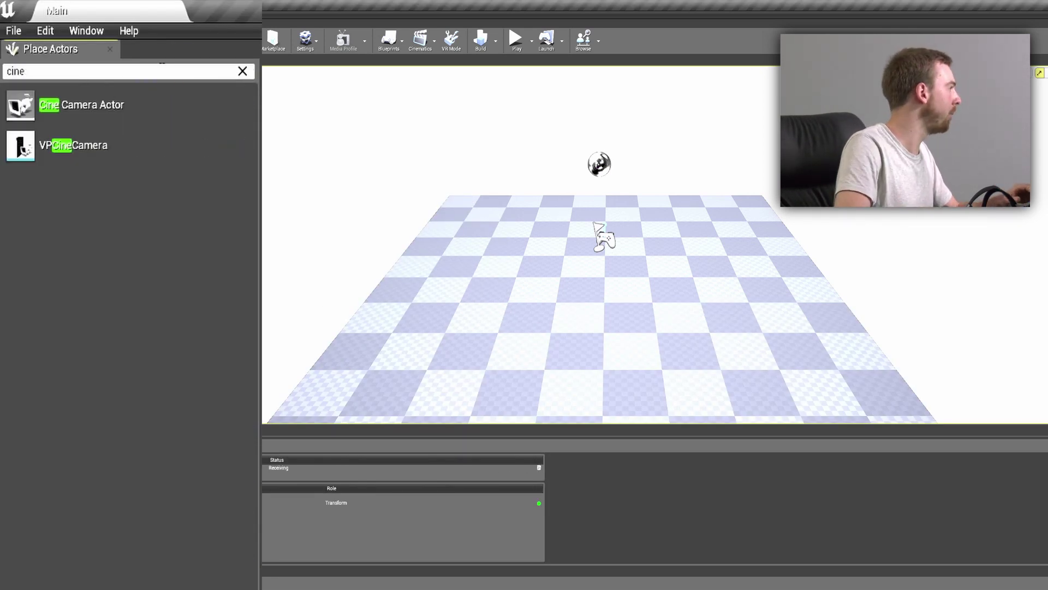
pyautogui.click(93, 108)
pyautogui.moveTo(93, 108); pyautogui.dragTo(613, 297)
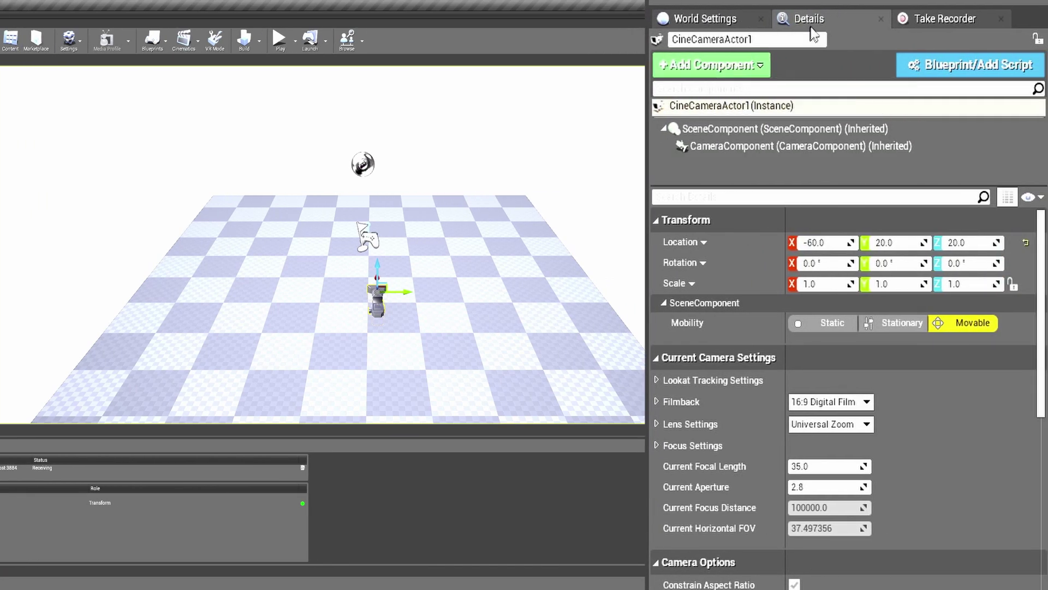
# Add a LiveLinkComponentController component to CineCameraActor1.
pyautogui.click(699, 68)
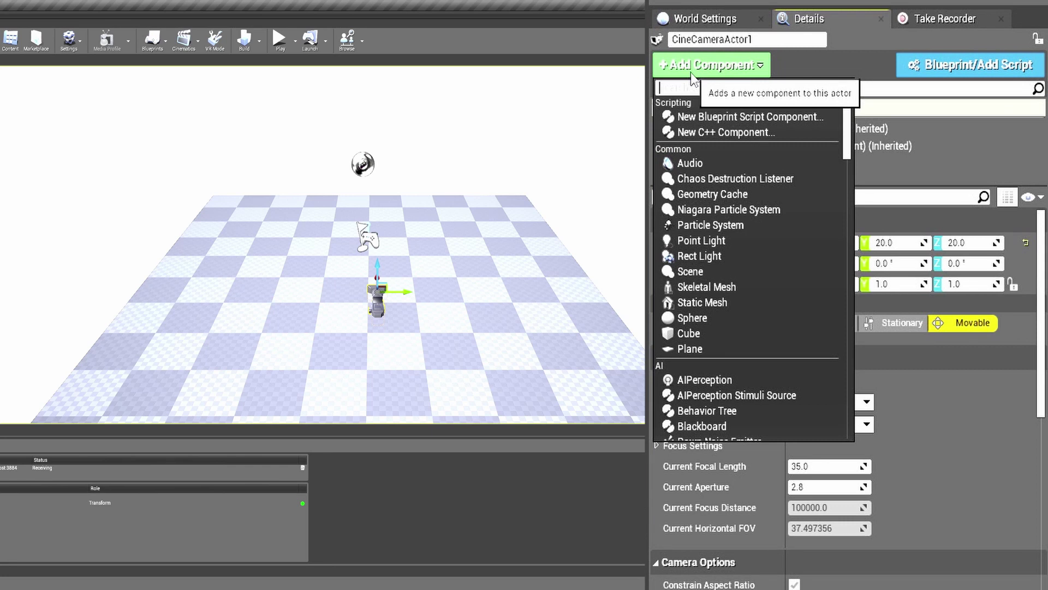
pyautogui.write('Live link')
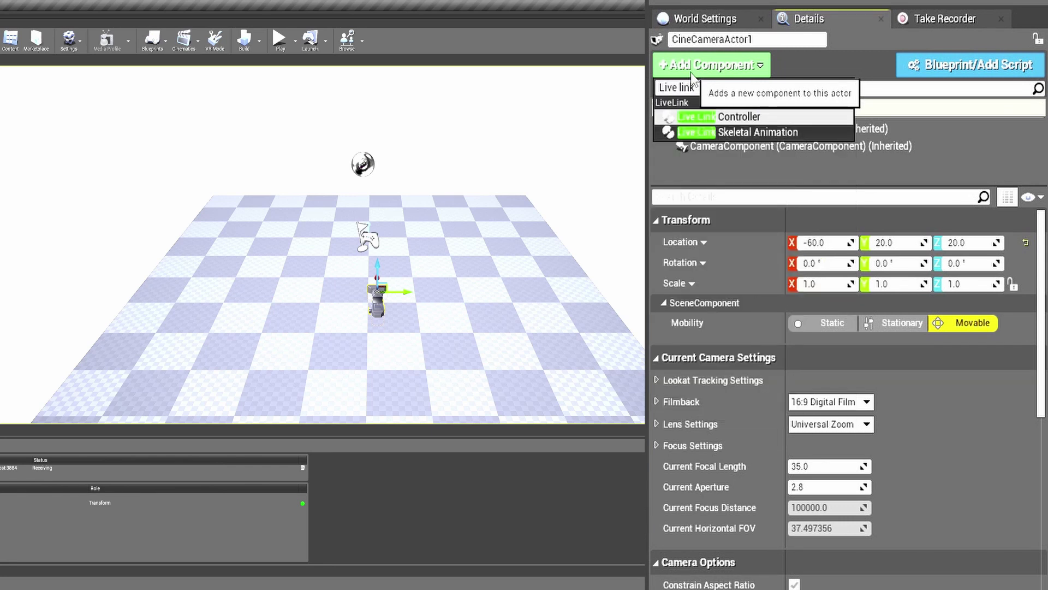
pyautogui.click(704, 117)
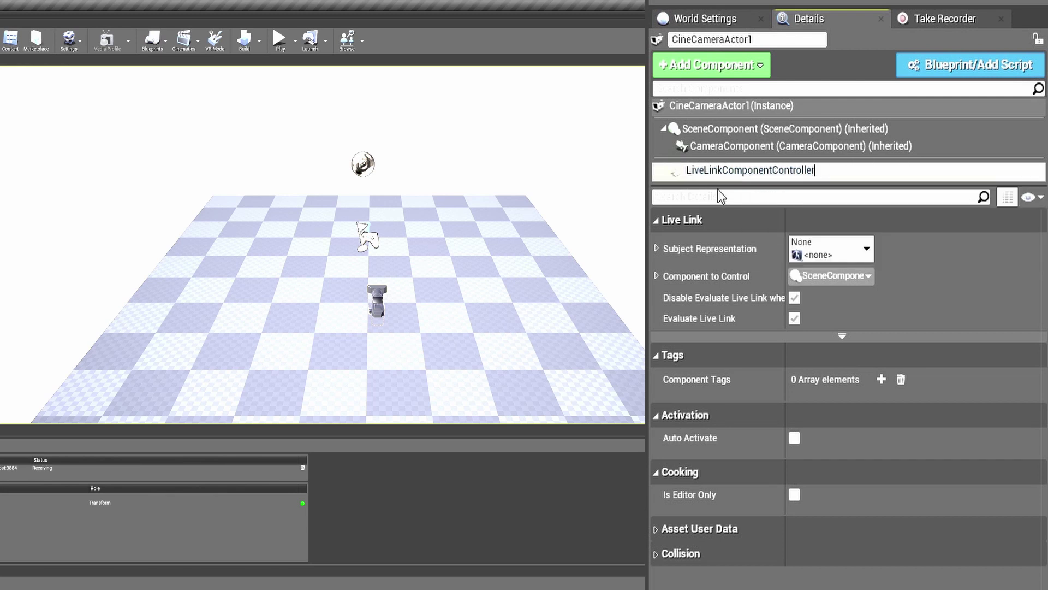
# Set the controller's Subject to Tracker2 and Role to LiveLinkTransformRole, then select Tracker2 in Live Link.
pyautogui.click(744, 221)
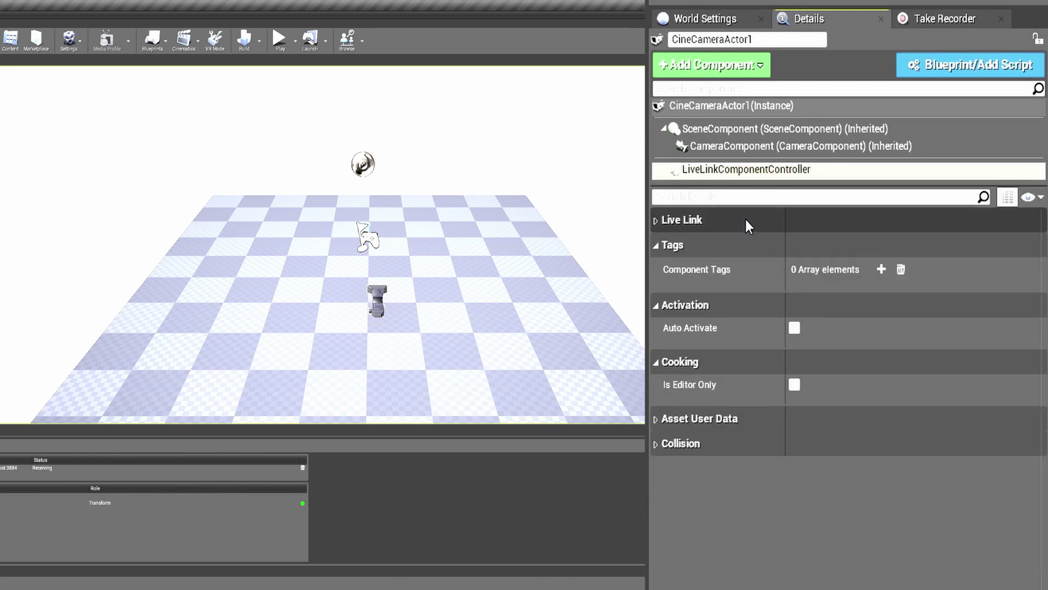
pyautogui.click(657, 219)
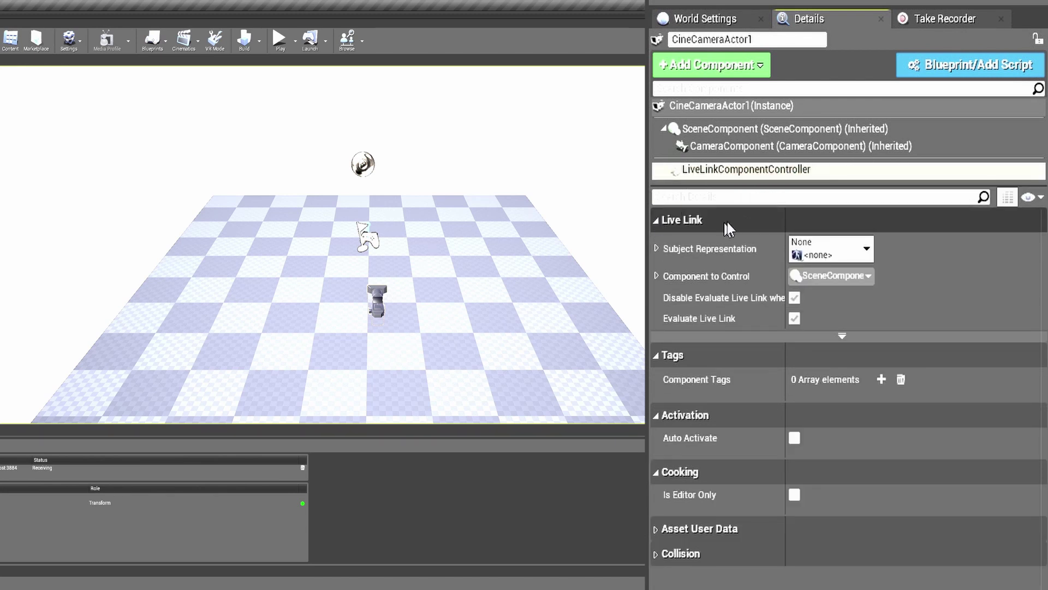
pyautogui.click(658, 248)
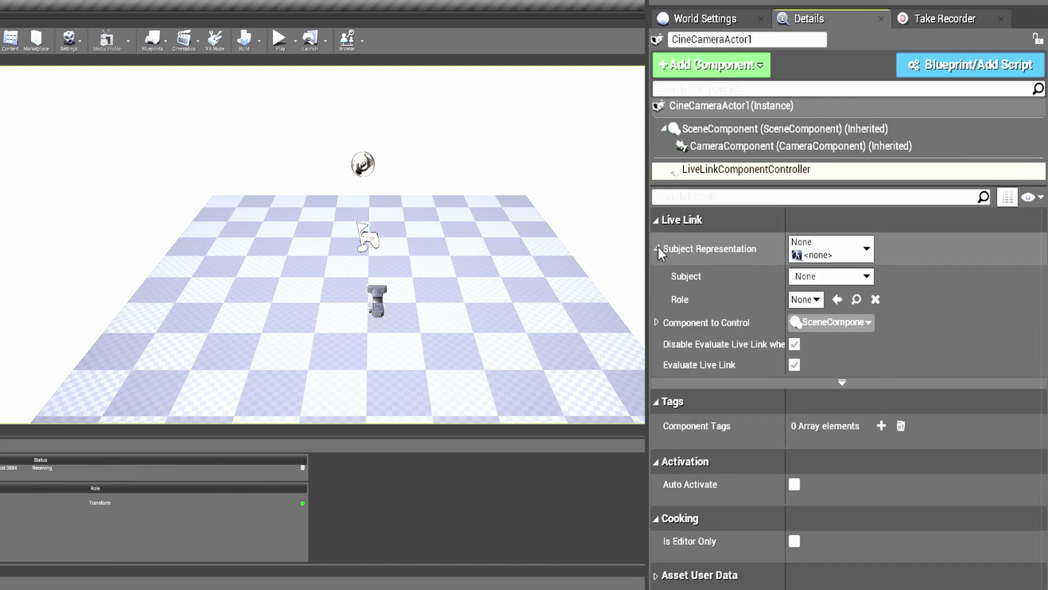
pyautogui.click(858, 279)
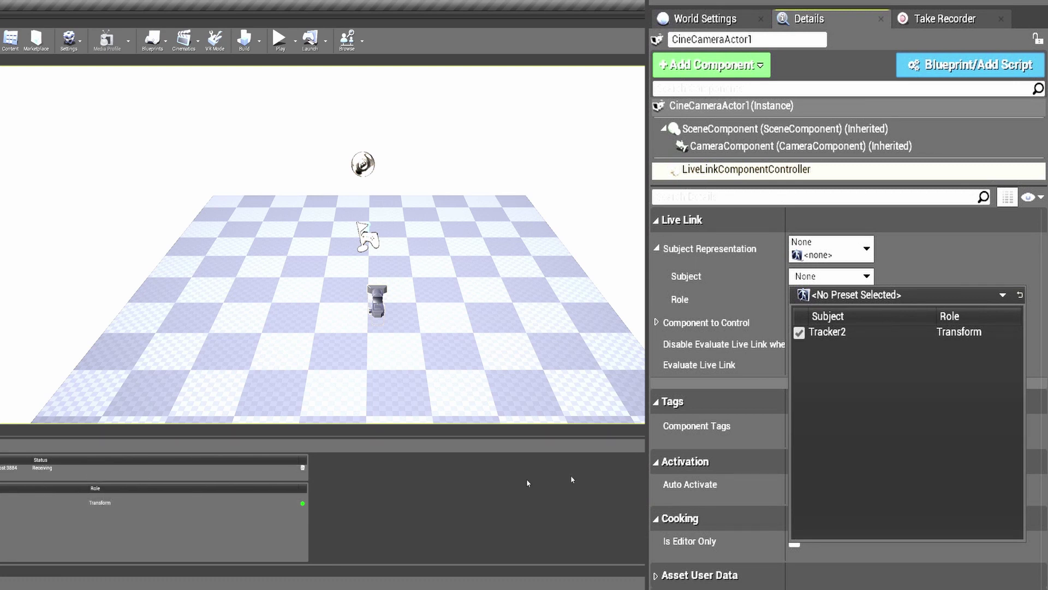
pyautogui.click(836, 335)
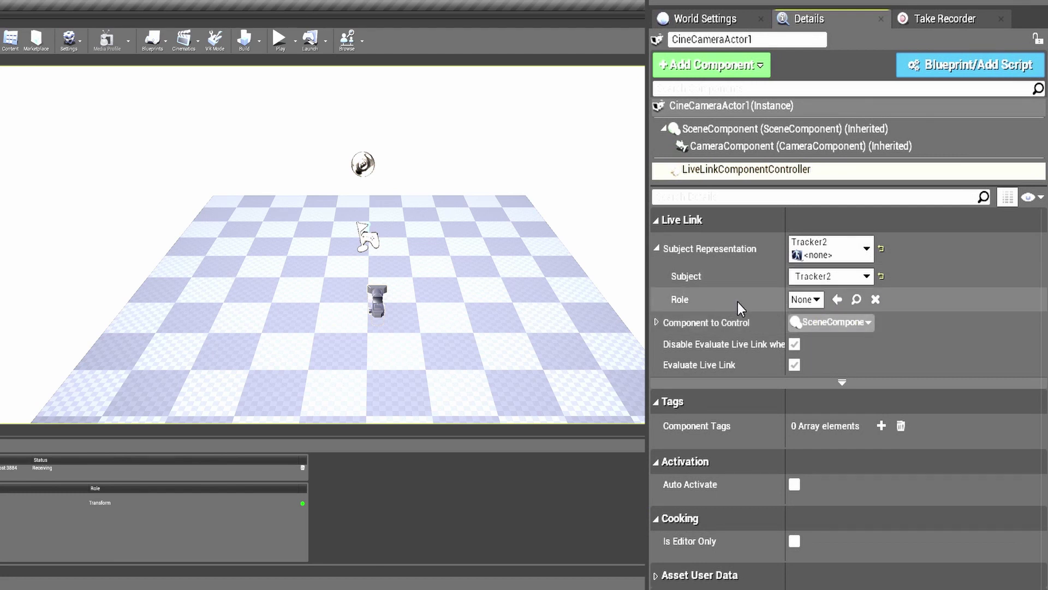
pyautogui.click(807, 299)
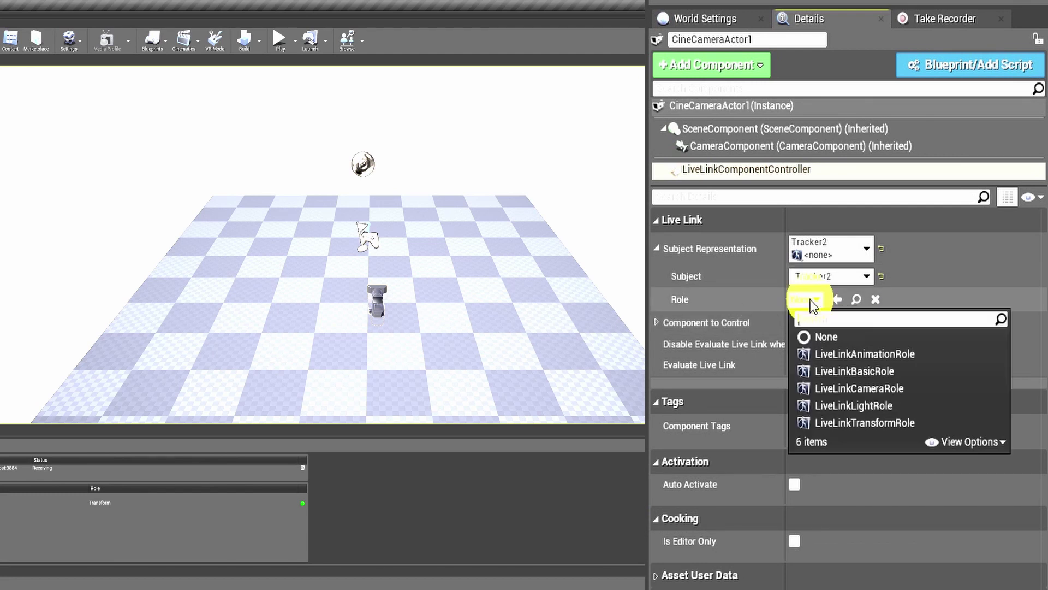
pyautogui.click(860, 429)
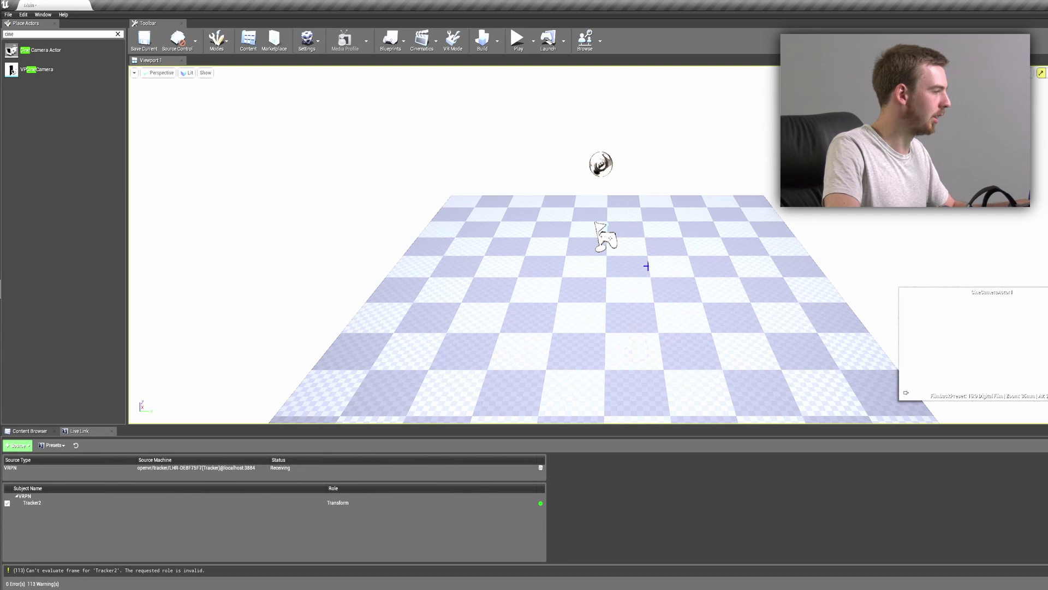
pyautogui.moveTo(646, 265); pyautogui.dragTo(647, 266, button='right')
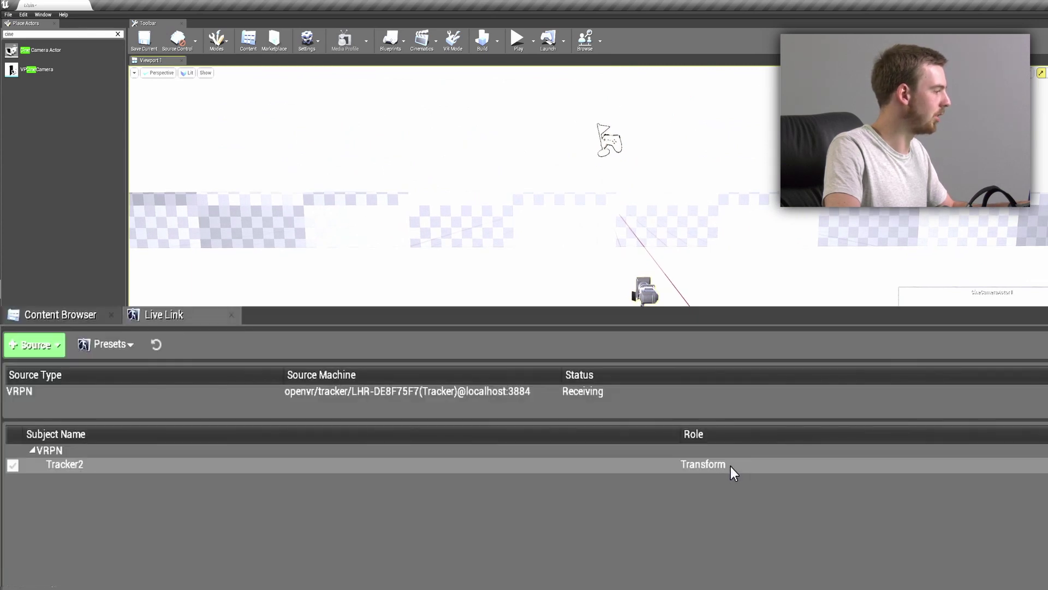
pyautogui.click(351, 503)
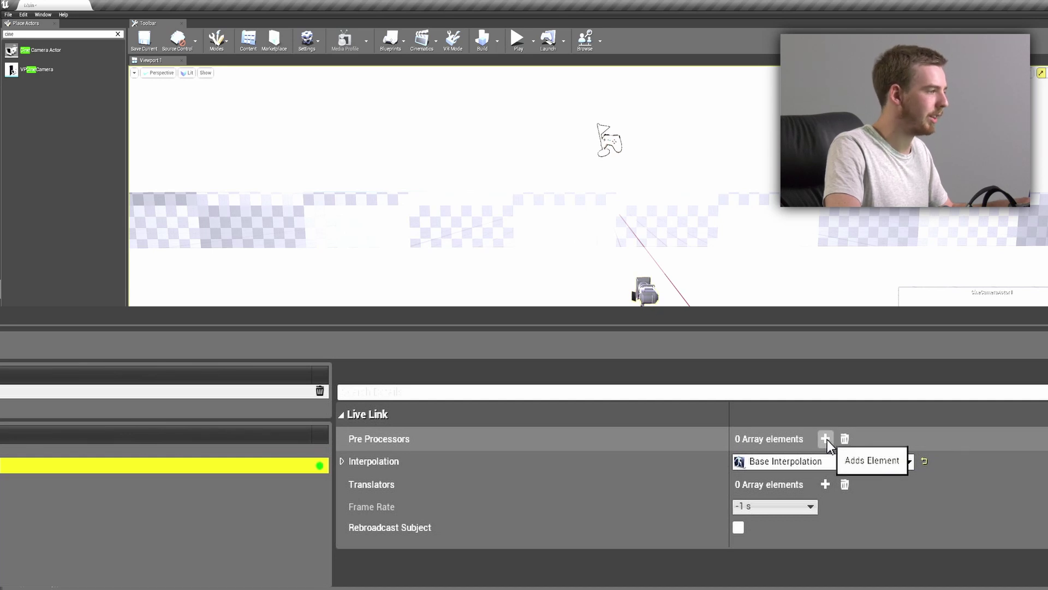
# Add a Transform Axis Switch pre-processor to Tracker2 and expand its settings.
pyautogui.click(825, 439)
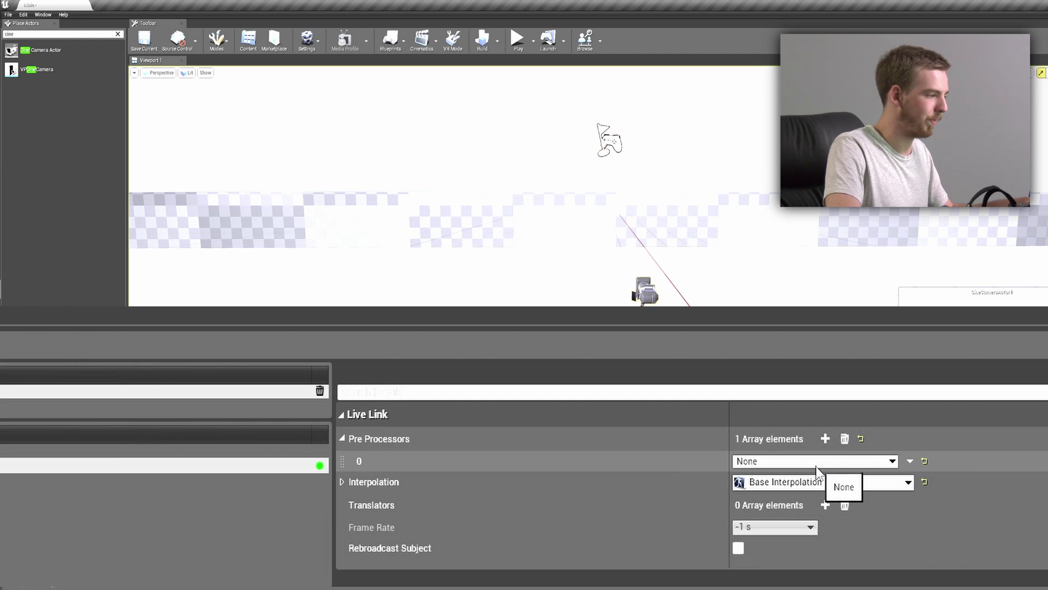
pyautogui.click(775, 463)
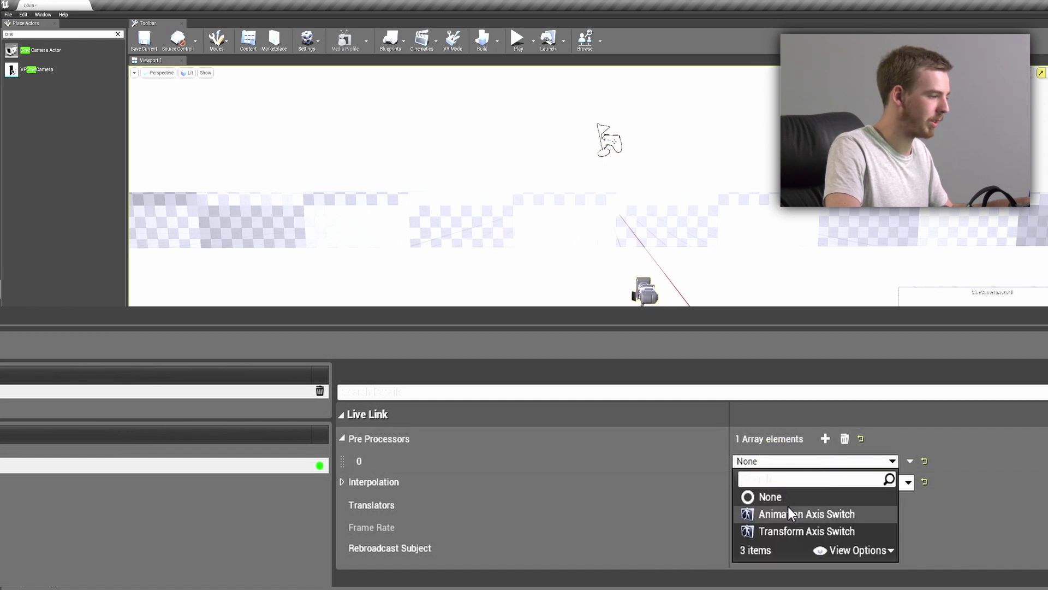
pyautogui.click(792, 533)
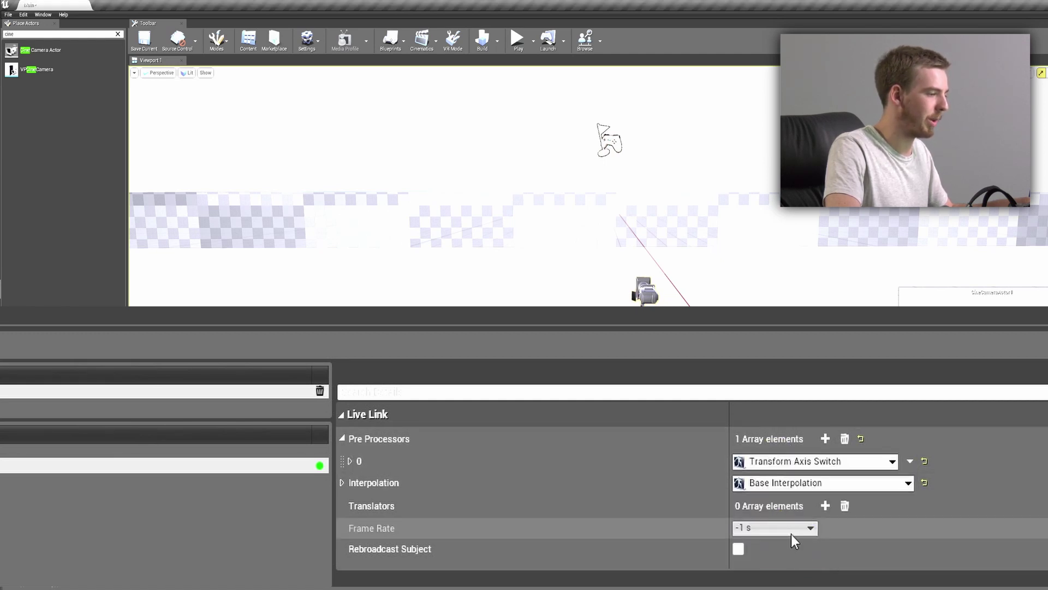
pyautogui.click(350, 461)
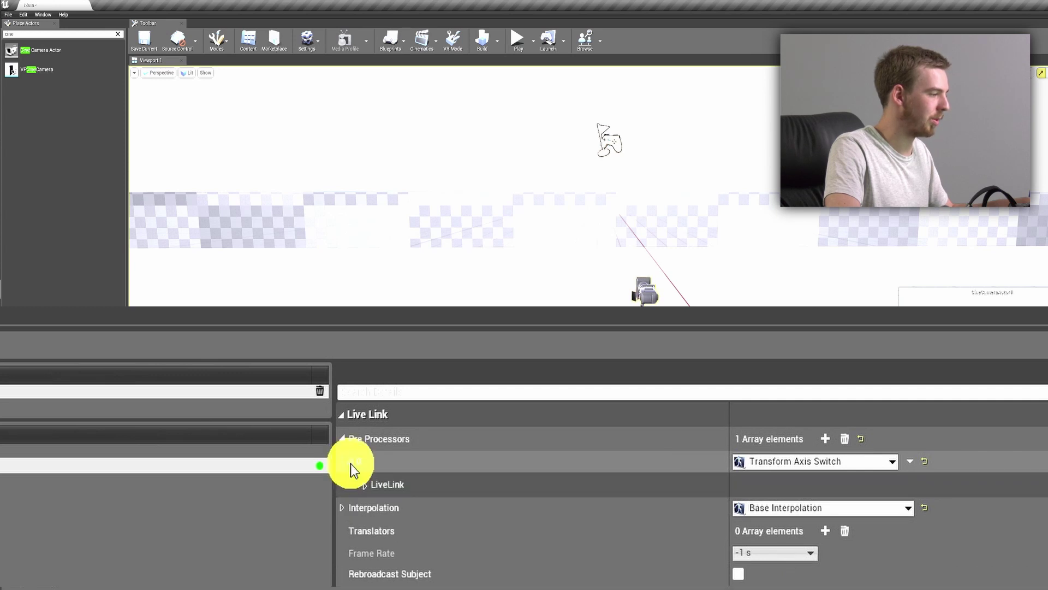
pyautogui.click(364, 485)
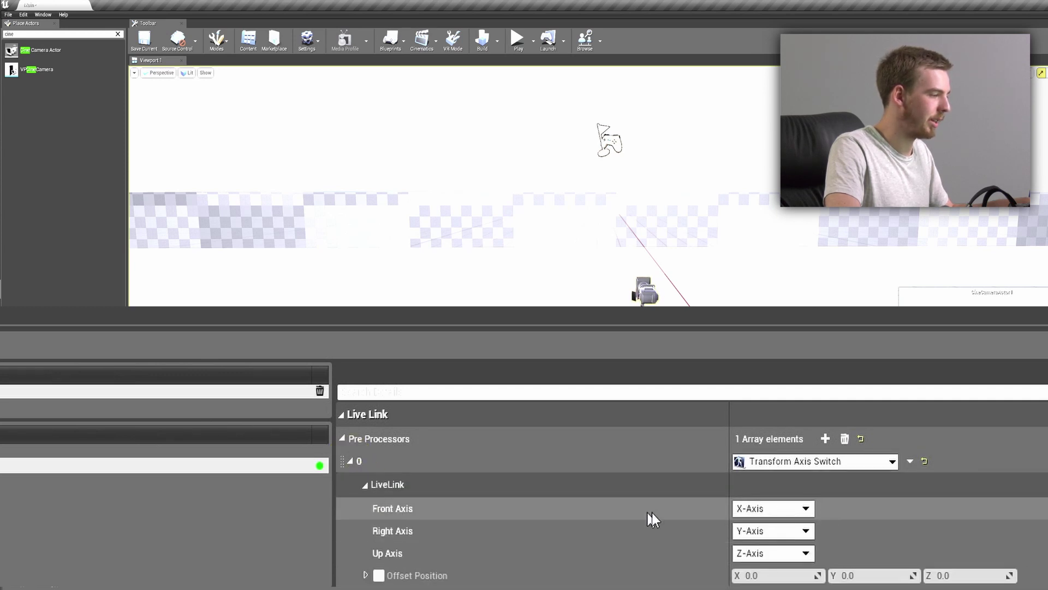
# Set the axis switch to front -Z-Axis, right X-Axis and up Y-Axis.
pyautogui.scroll(-1, 663, 516)
pyautogui.click(758, 481)
pyautogui.click(755, 551)
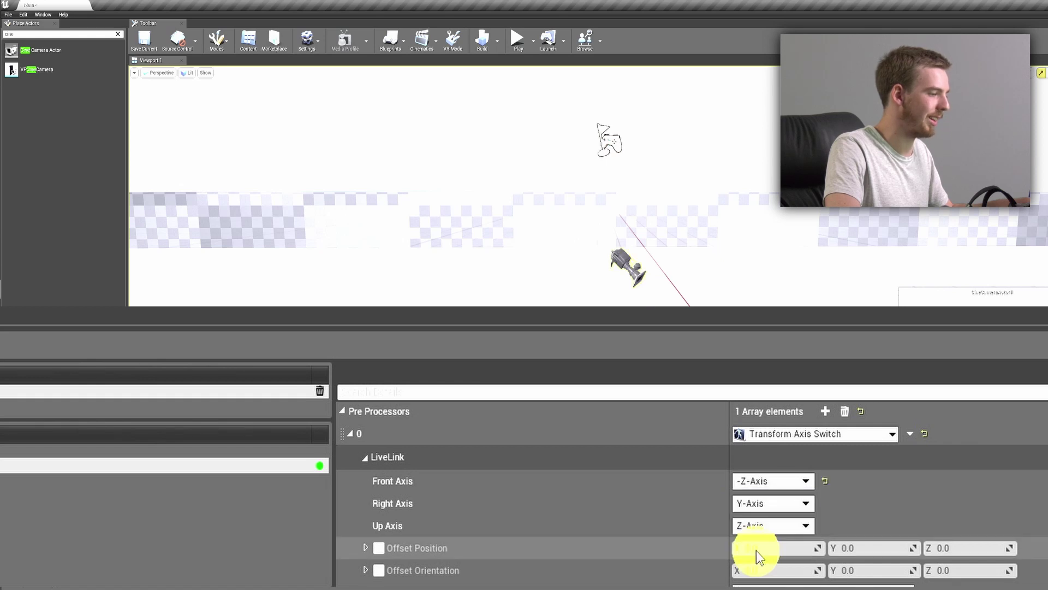
pyautogui.click(749, 503)
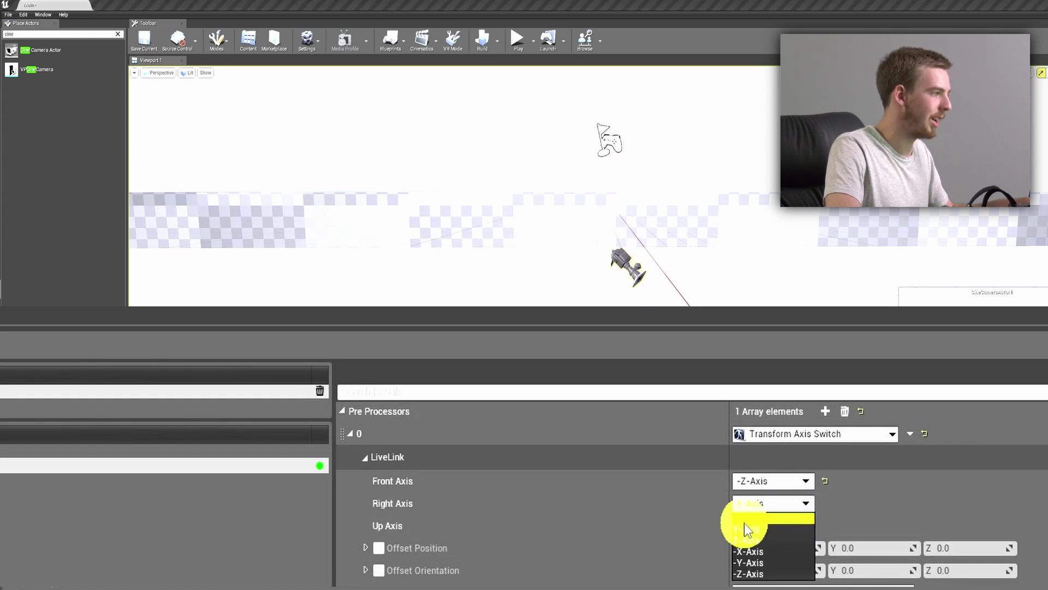
pyautogui.click(748, 516)
pyautogui.click(756, 527)
pyautogui.click(751, 549)
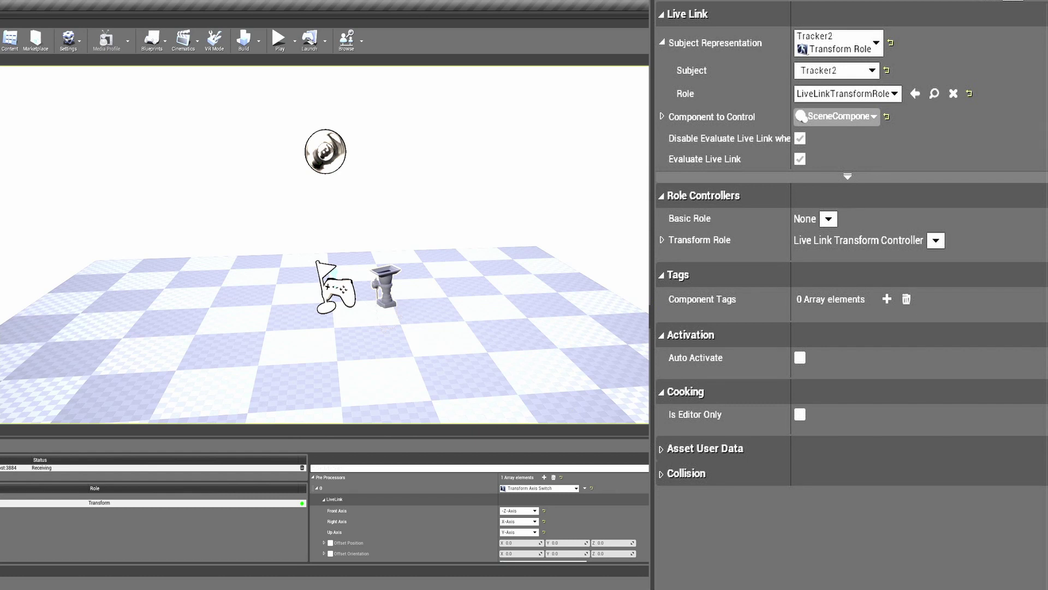
# Tick World Transform under the Transform Role's Live Link settings.
pyautogui.click(661, 241)
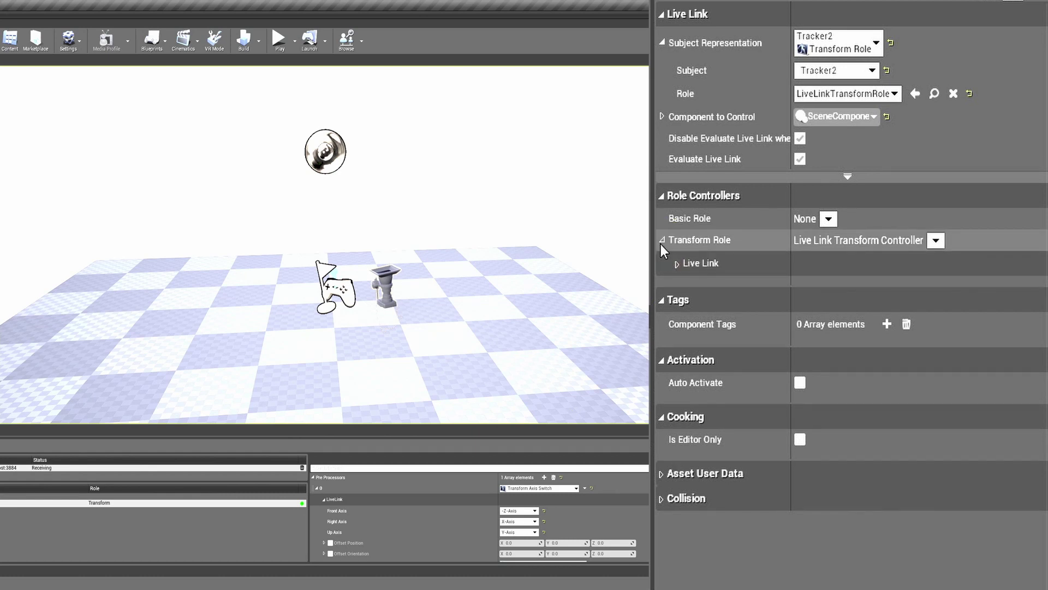
pyautogui.click(678, 263)
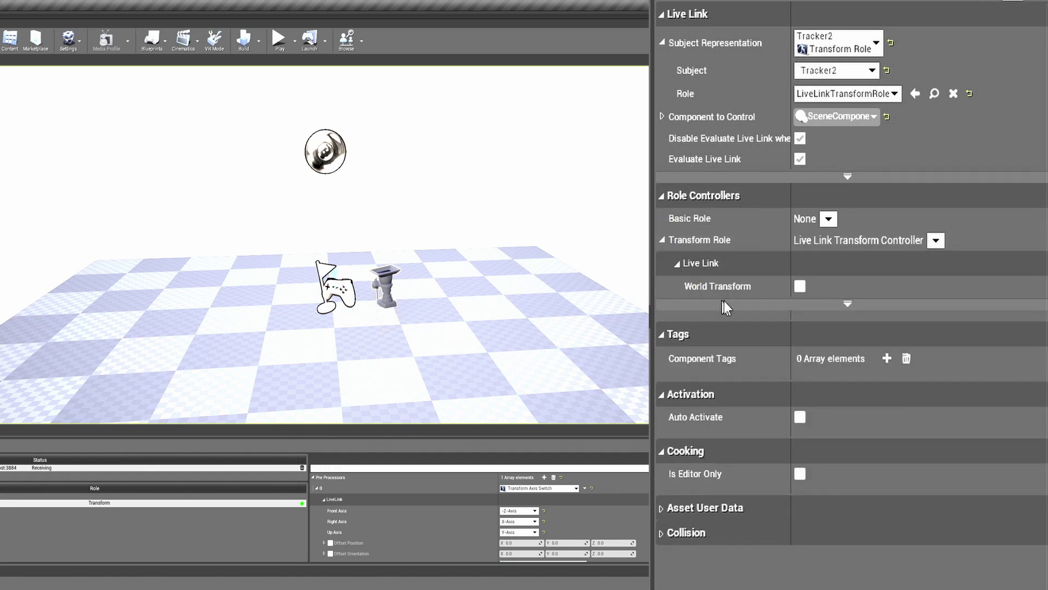
pyautogui.click(800, 286)
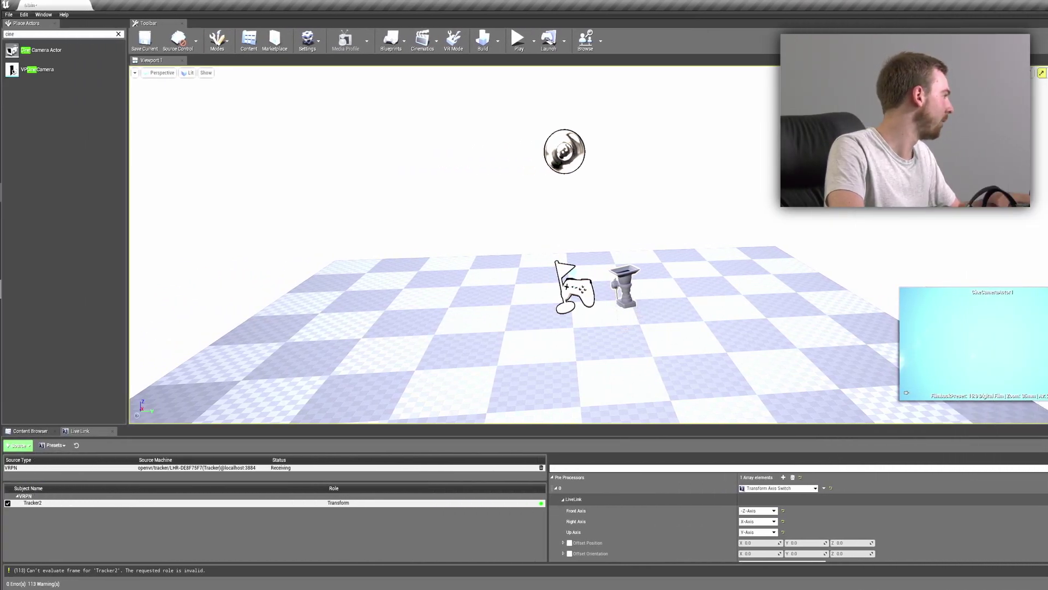
# Copy the headset device path openvr/hmd/0 from the VRPN device notes.
pyautogui.hotkey('alt', 'Tab')
pyautogui.hotkey('alt', 'Tab')
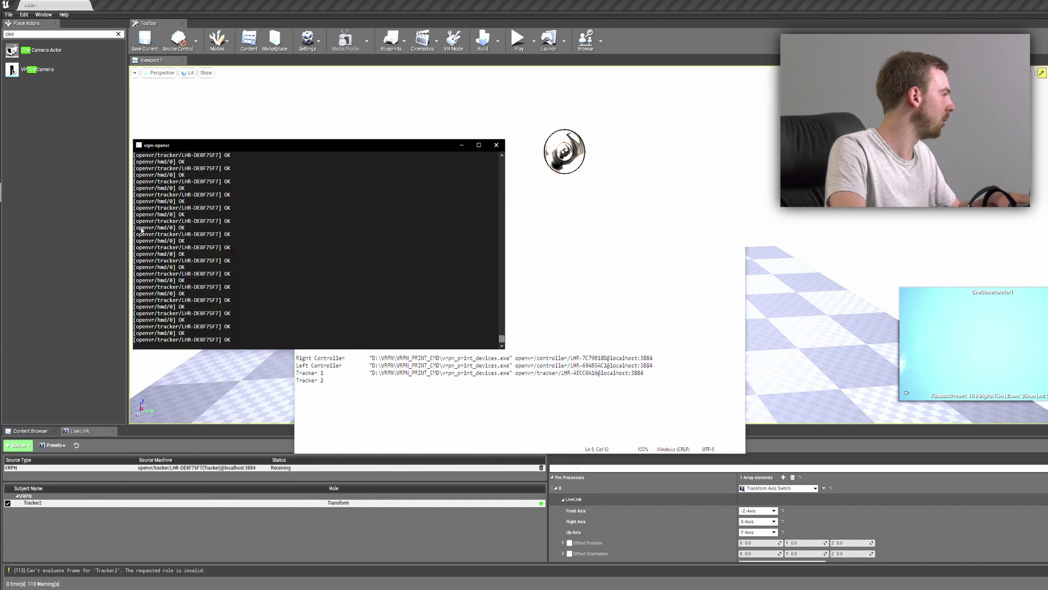
pyautogui.moveTo(172, 229); pyautogui.dragTo(138, 230)
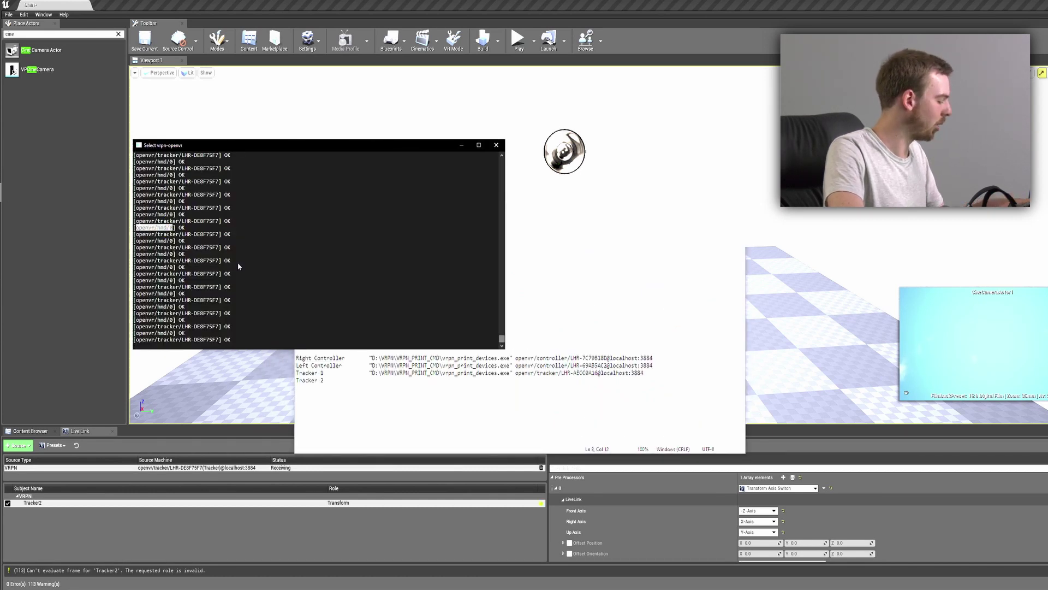
pyautogui.rightClick(154, 232)
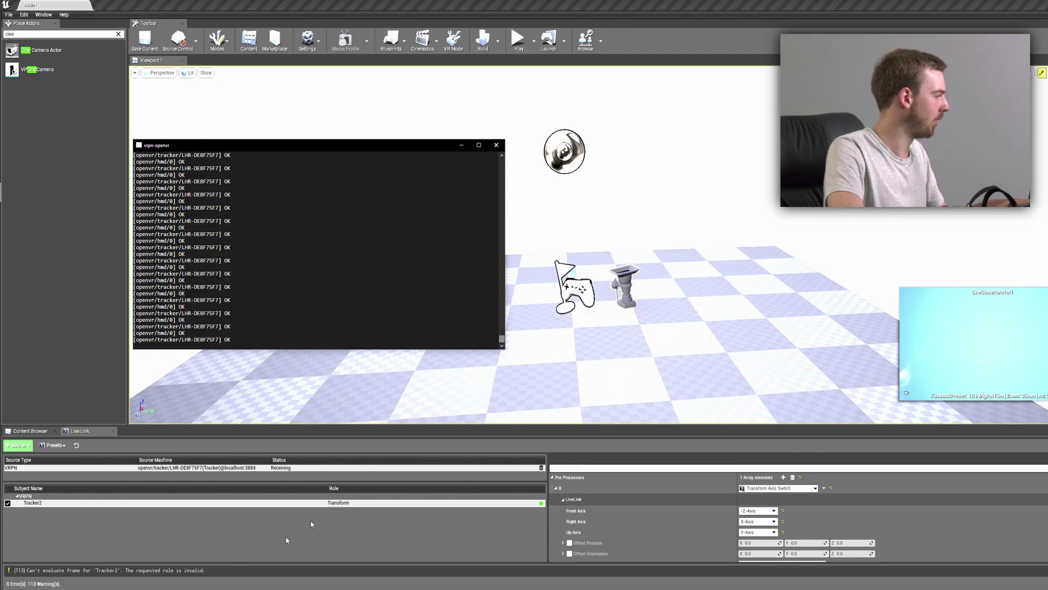
# Start a new LiveLinkVRPN source at address :3884 with update rate 90.
pyautogui.click(35, 538)
pyautogui.click(20, 446)
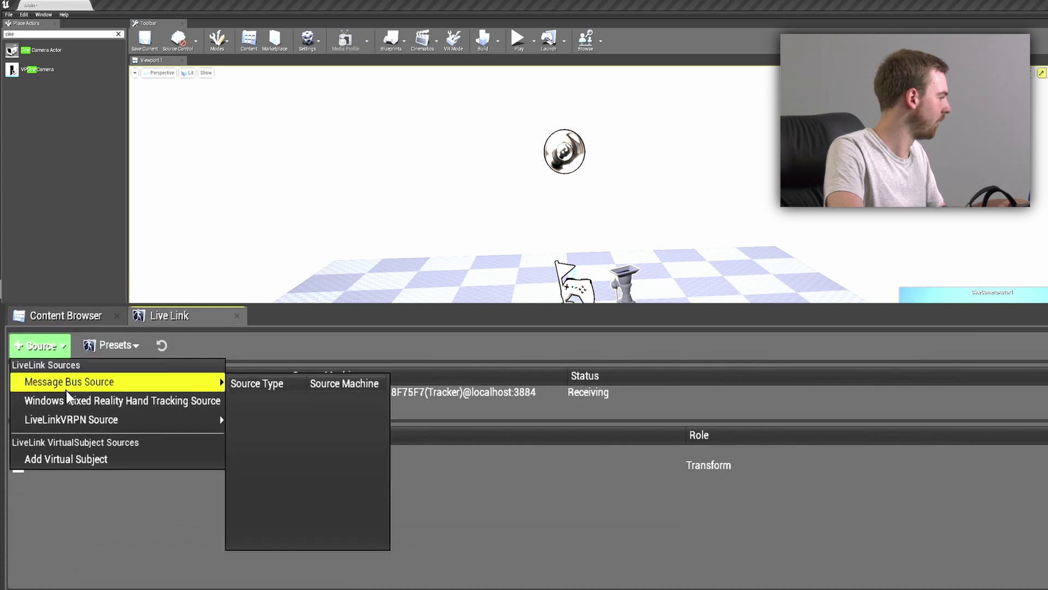
pyautogui.moveTo(164, 419)
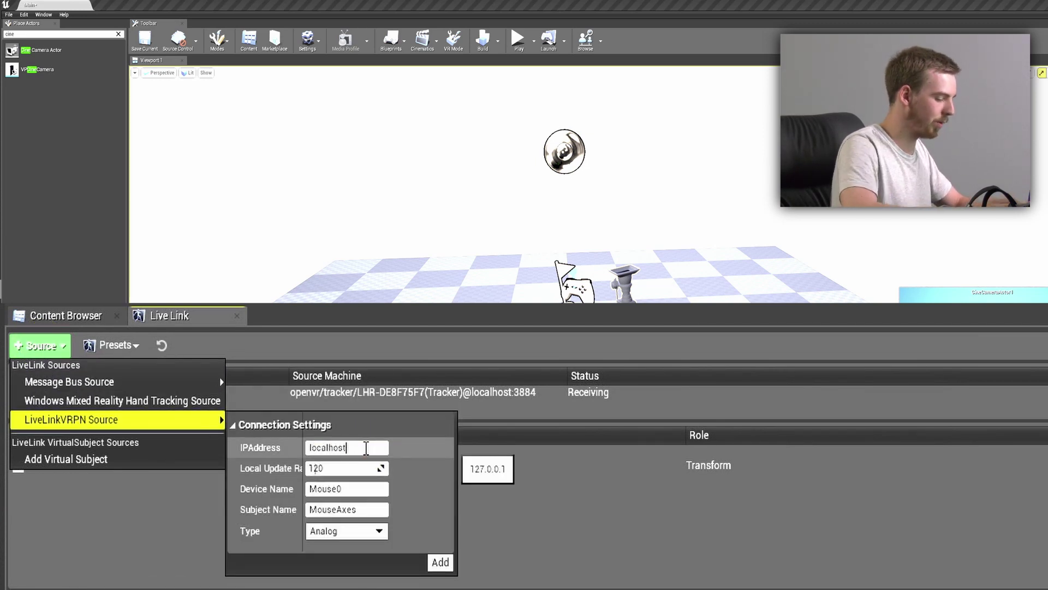
pyautogui.write(':3884')
pyautogui.press('Tab')
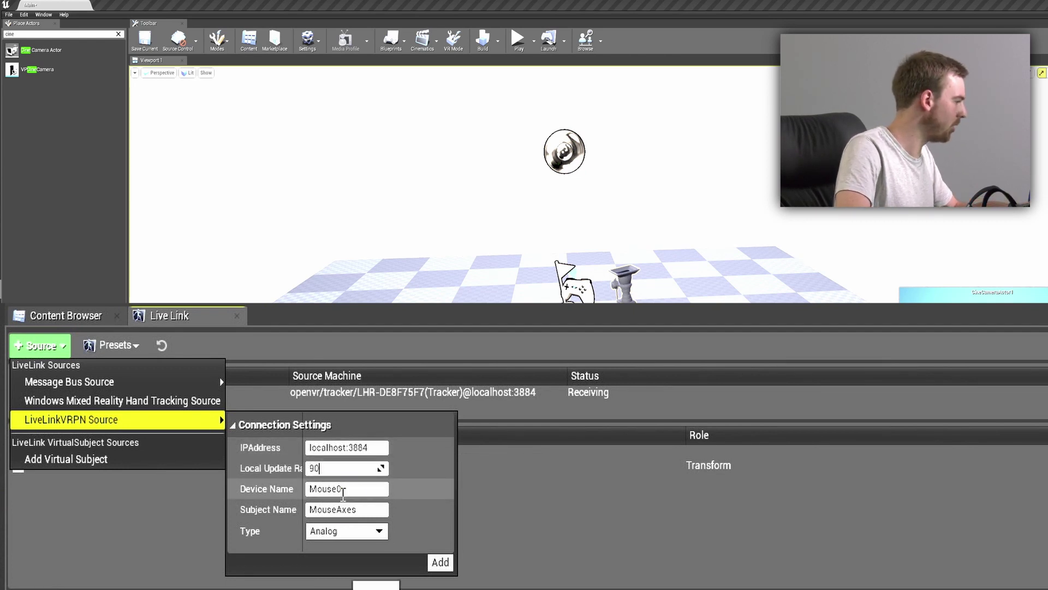
pyautogui.click(309, 490)
# Set device name openvr/hmd/0, subject name Headmount, type Tracker, and add the source.
pyautogui.write('openvr/hmd/0')
pyautogui.press('Delete')
pyautogui.press('Delete')
pyautogui.press('Delete')
pyautogui.press('Delete')
pyautogui.press('Delete')
pyautogui.press('Delete')
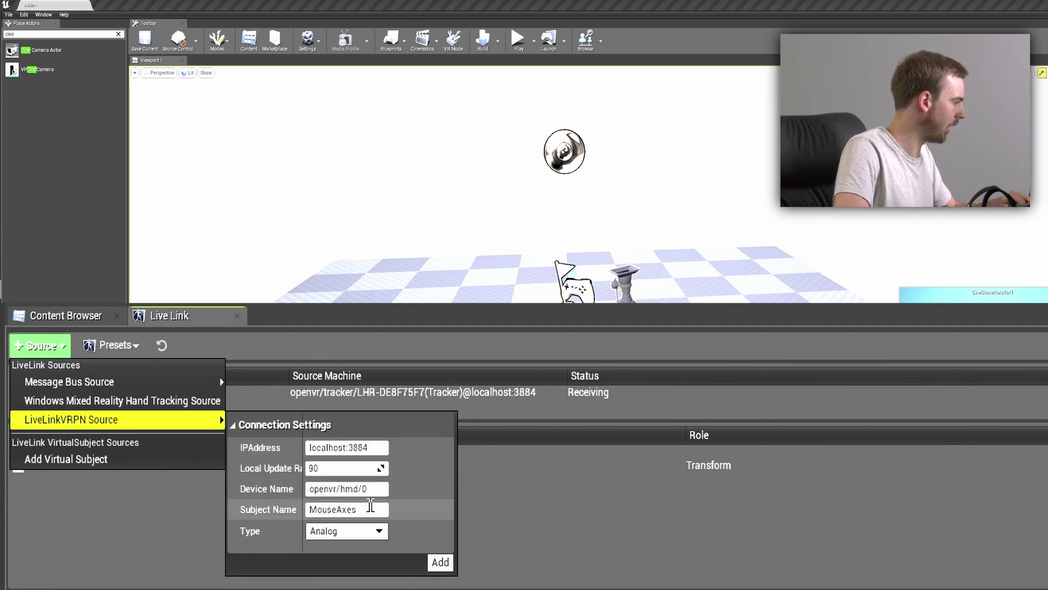
pyautogui.click(363, 510)
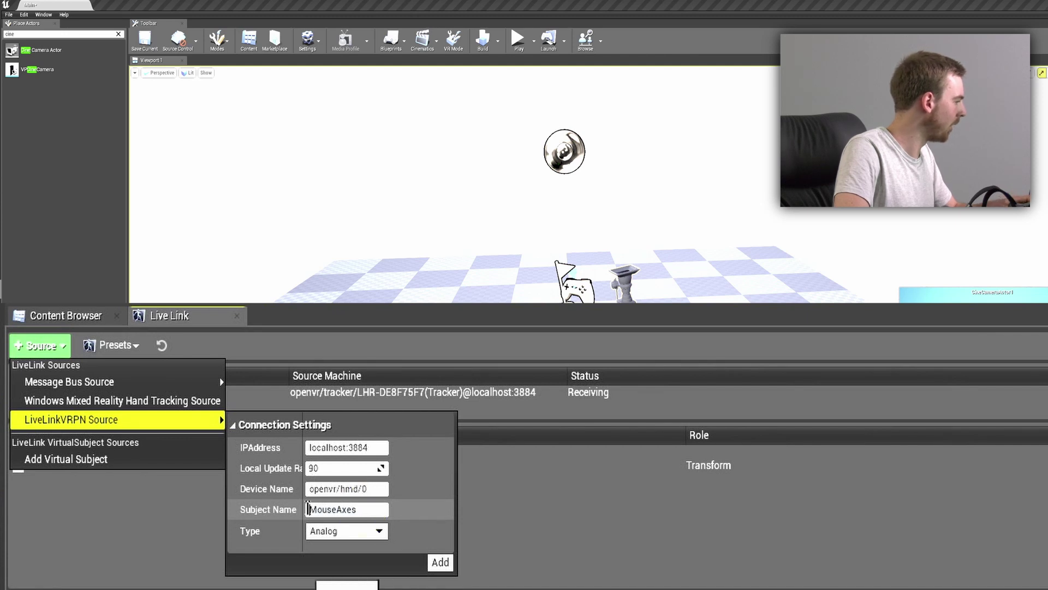
pyautogui.press('Home')
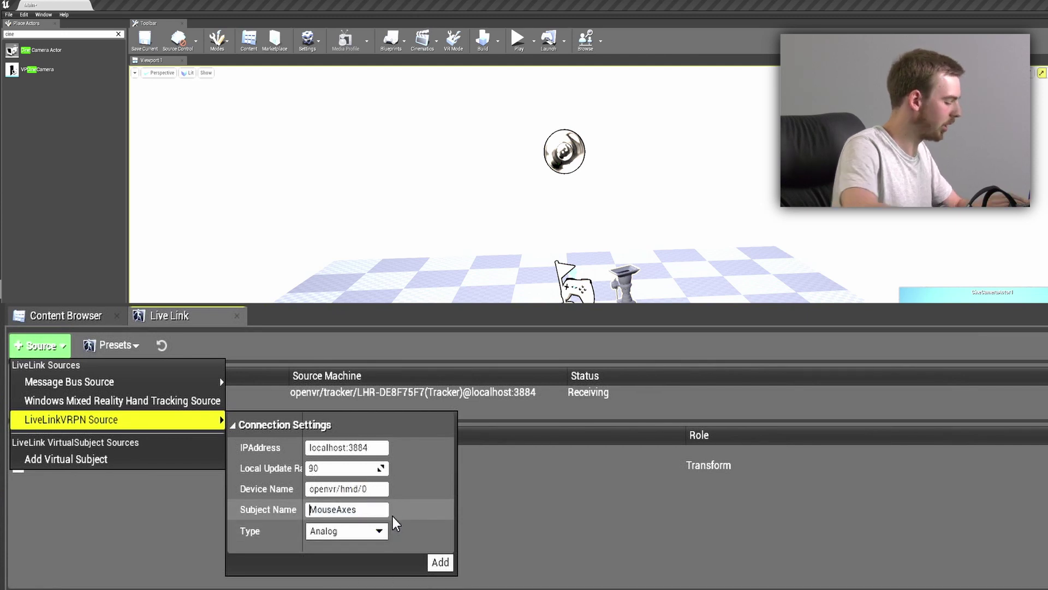
pyautogui.press('Delete')
pyautogui.press('Delete')
pyautogui.press('Delete')
pyautogui.press('Delete')
pyautogui.press('Delete')
pyautogui.press('Delete')
pyautogui.press('Delete')
pyautogui.press('Delete')
pyautogui.press('Delete')
pyautogui.write('Headmount')
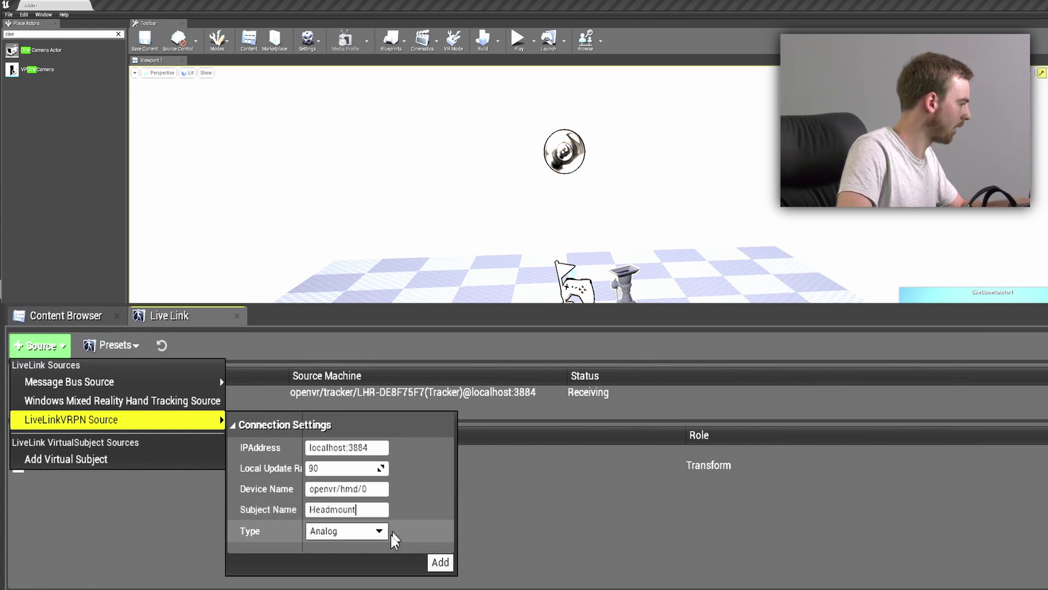
pyautogui.click(379, 531)
pyautogui.click(322, 579)
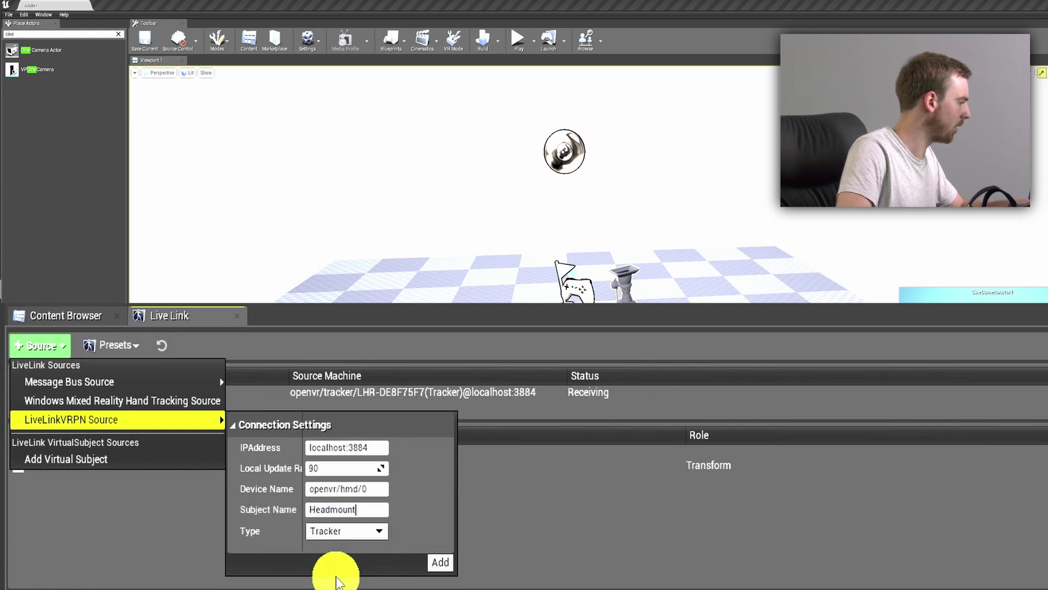
pyautogui.click(439, 562)
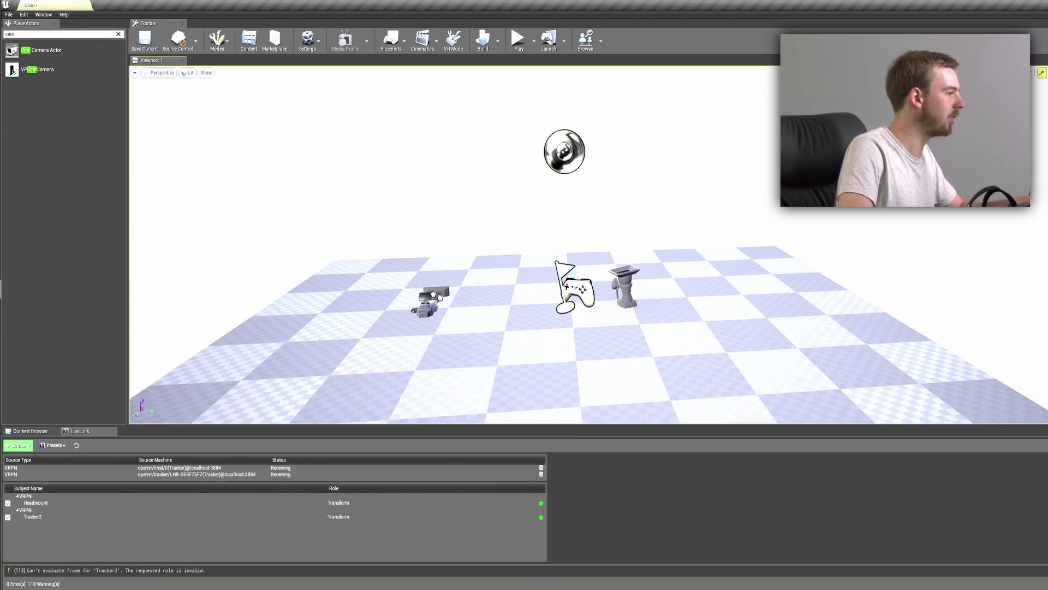
# Place a new Cine Camera Actor and add a LiveLink Controller component to it.
pyautogui.moveTo(440, 295); pyautogui.dragTo(461, 341)
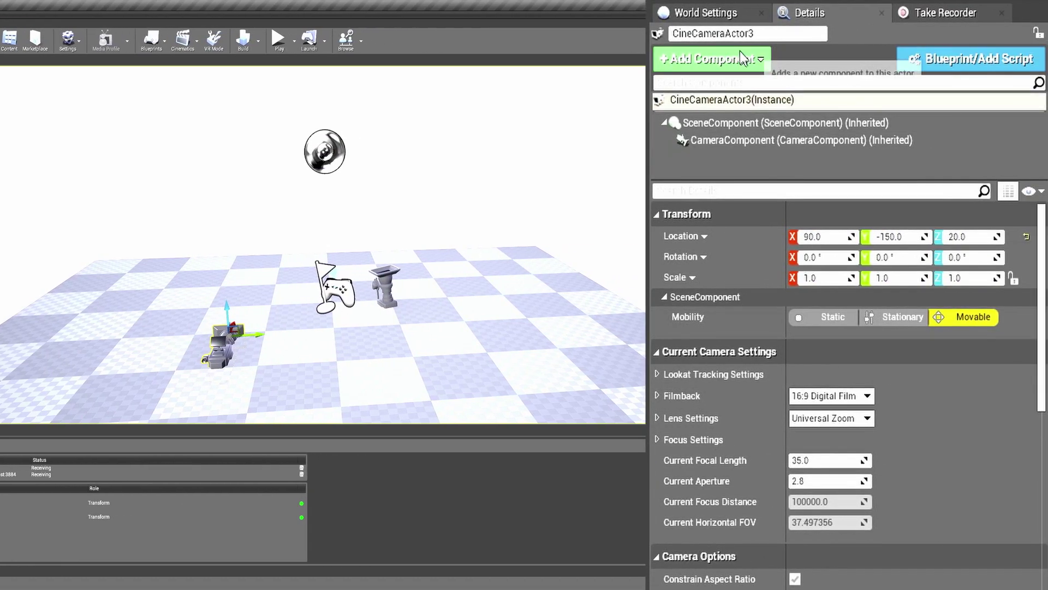
pyautogui.click(962, 59)
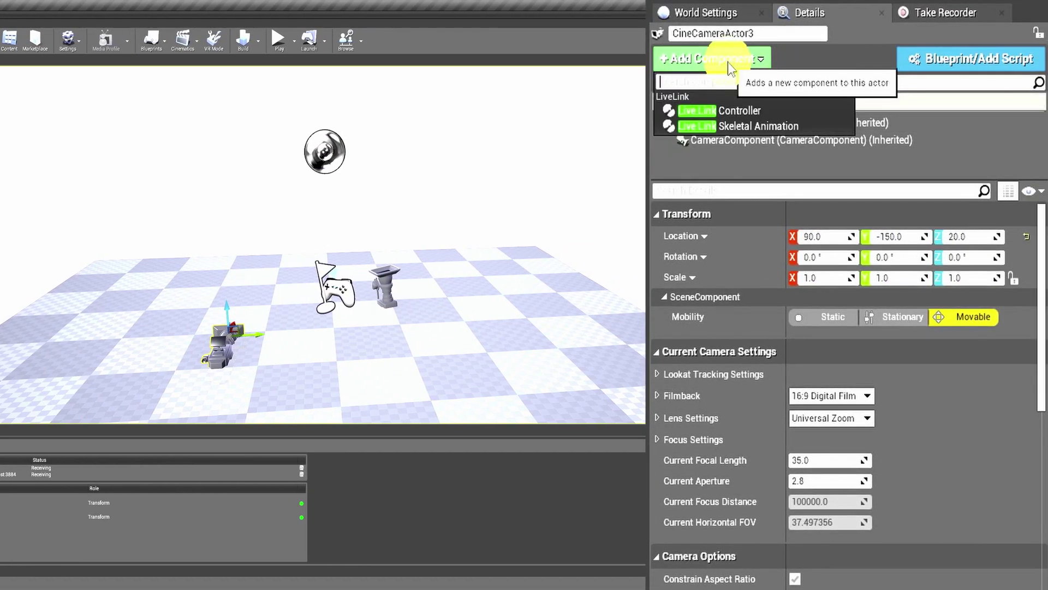
pyautogui.click(717, 108)
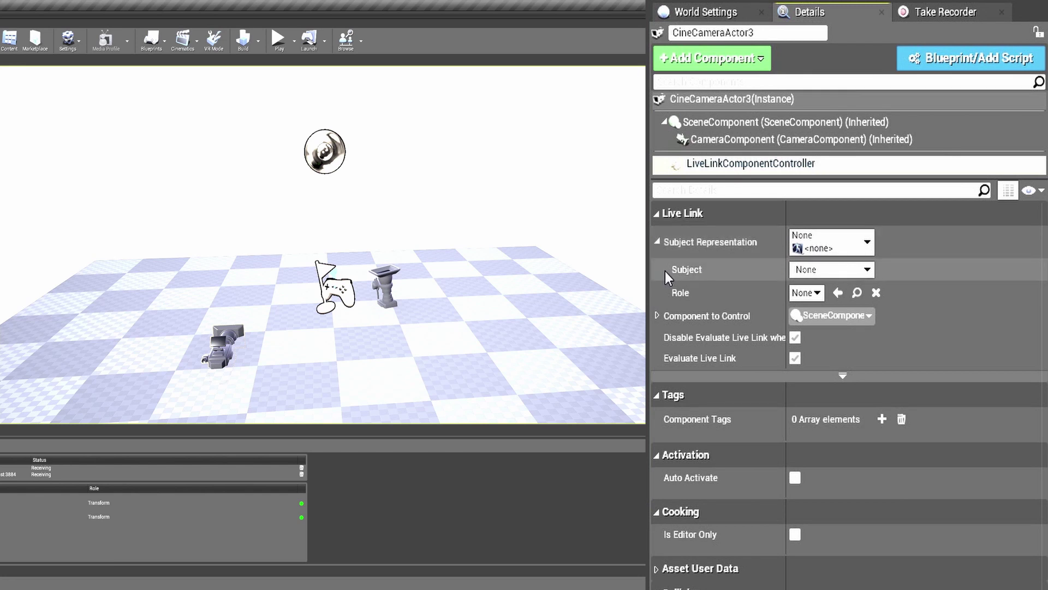
# Set the controller's Subject to Headmount and Role to LiveLinkTransformRole.
pyautogui.click(860, 270)
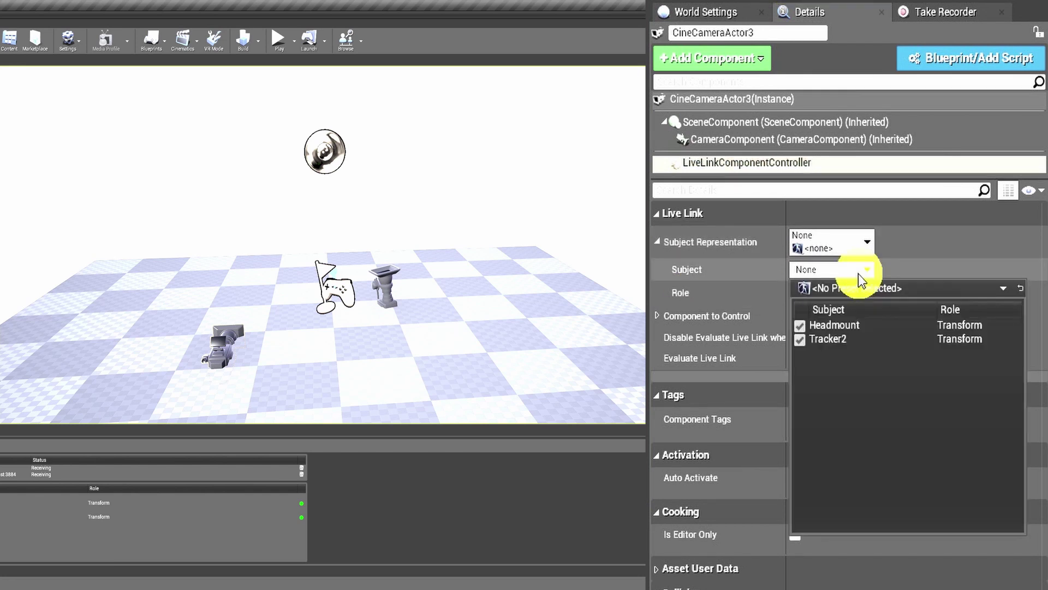
pyautogui.click(846, 329)
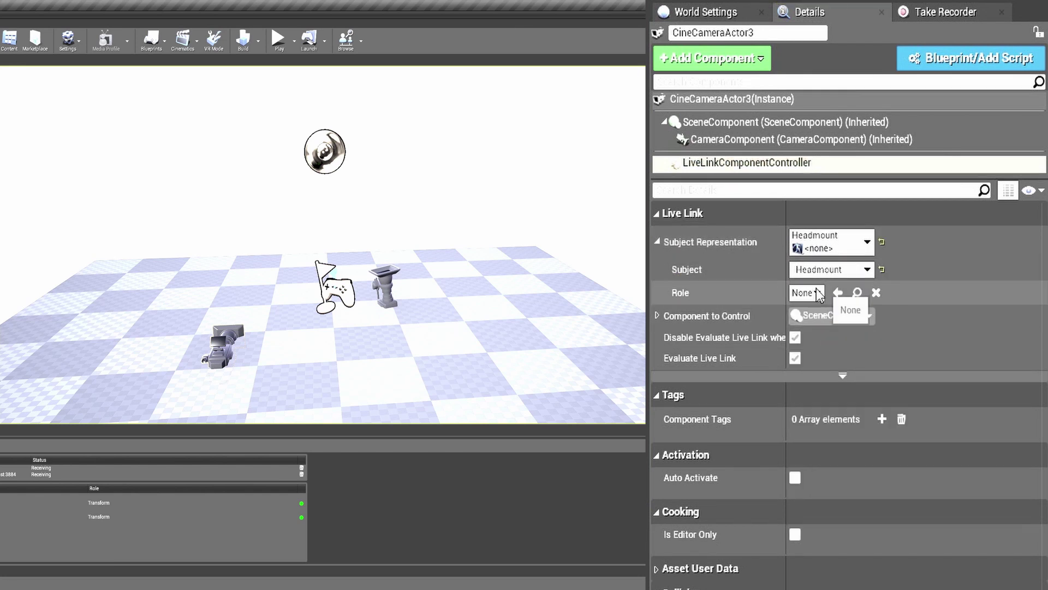
pyautogui.click(813, 292)
pyautogui.click(852, 415)
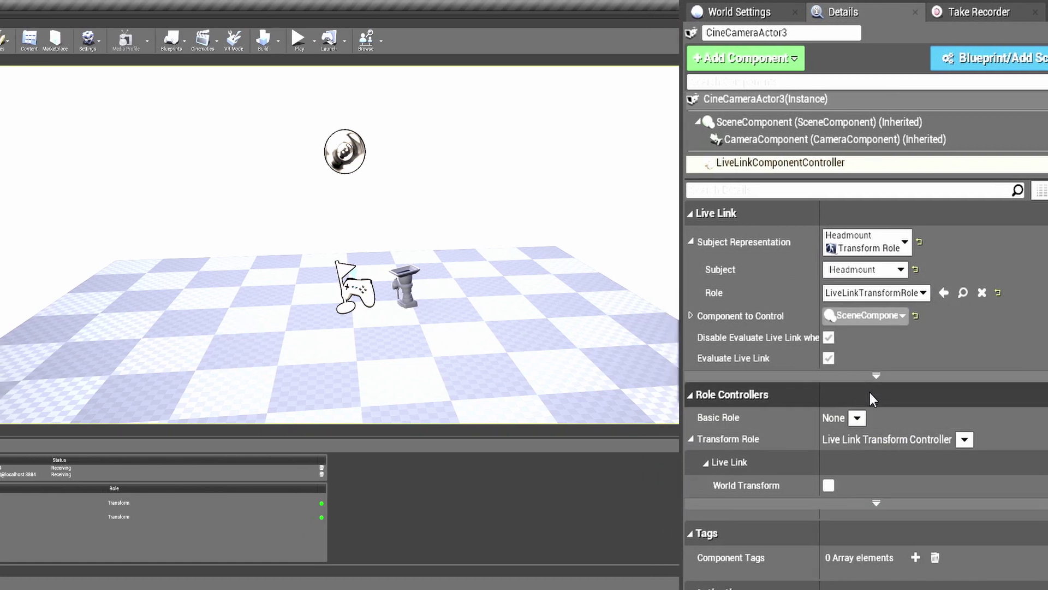
# Add a Transform Axis Switch pre-processor to the Headmount subject.
pyautogui.click(82, 502)
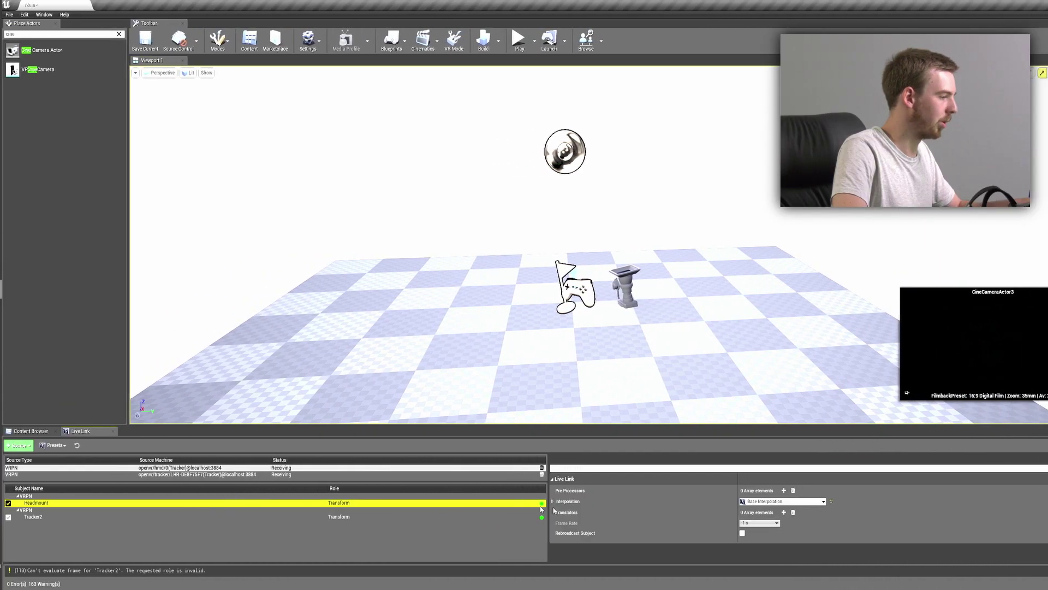
pyautogui.click(899, 566)
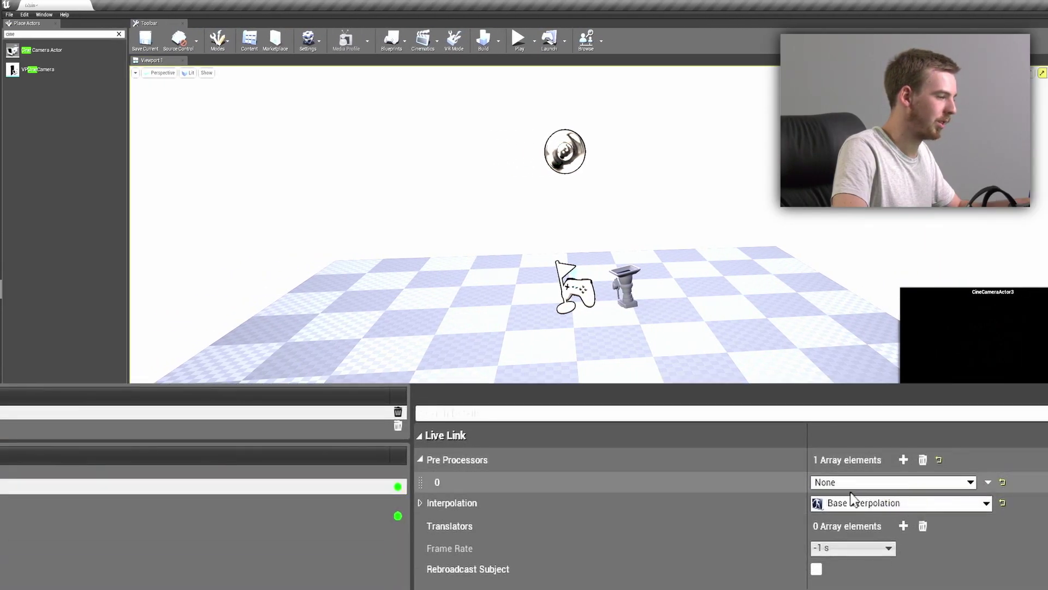
pyautogui.click(847, 588)
pyautogui.click(854, 551)
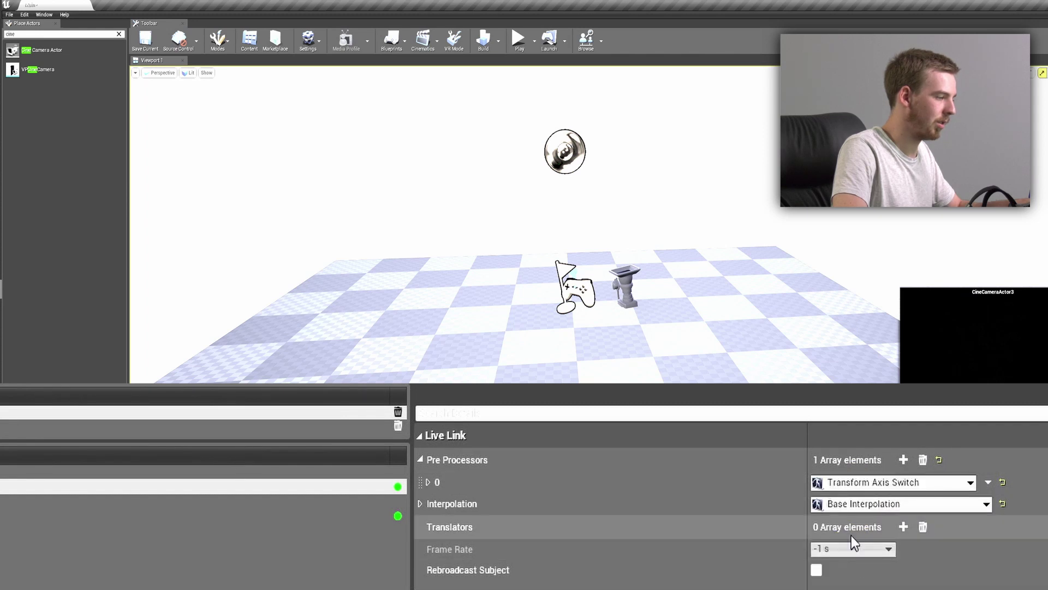
pyautogui.click(428, 482)
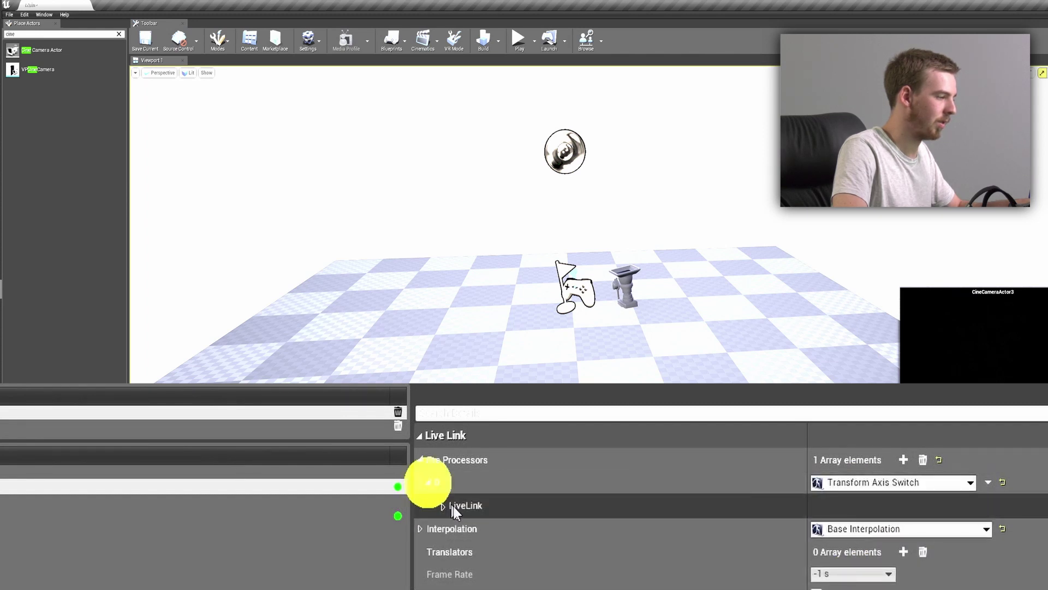
# Set Headmount's axis switch to front -Z-Axis, right X-Axis and up Y-Axis.
pyautogui.scroll(-2, 777, 532)
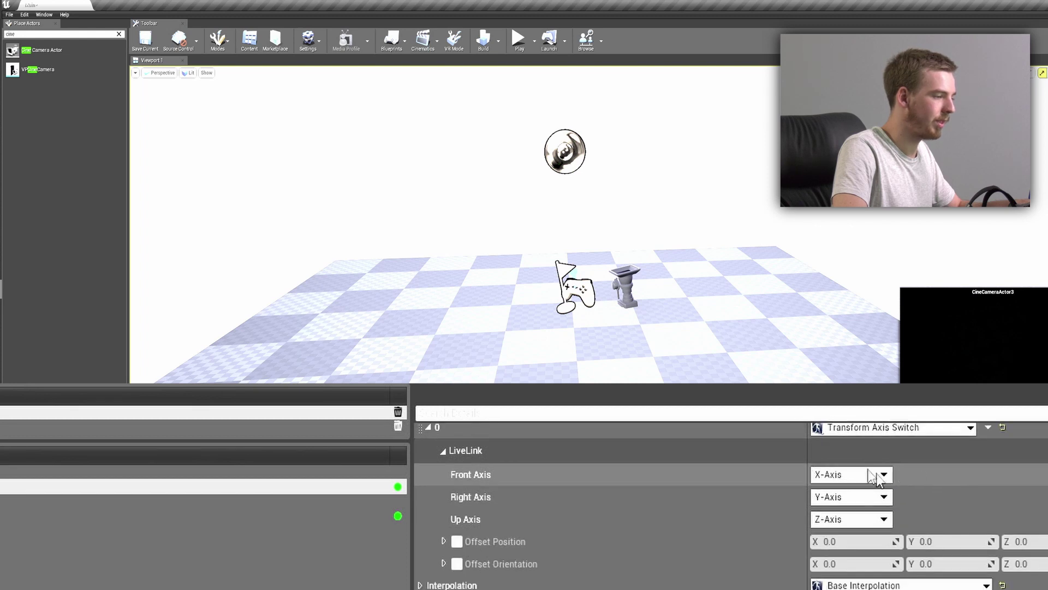
pyautogui.click(858, 474)
pyautogui.click(835, 545)
pyautogui.click(840, 498)
pyautogui.click(835, 512)
pyautogui.click(844, 519)
pyautogui.click(830, 544)
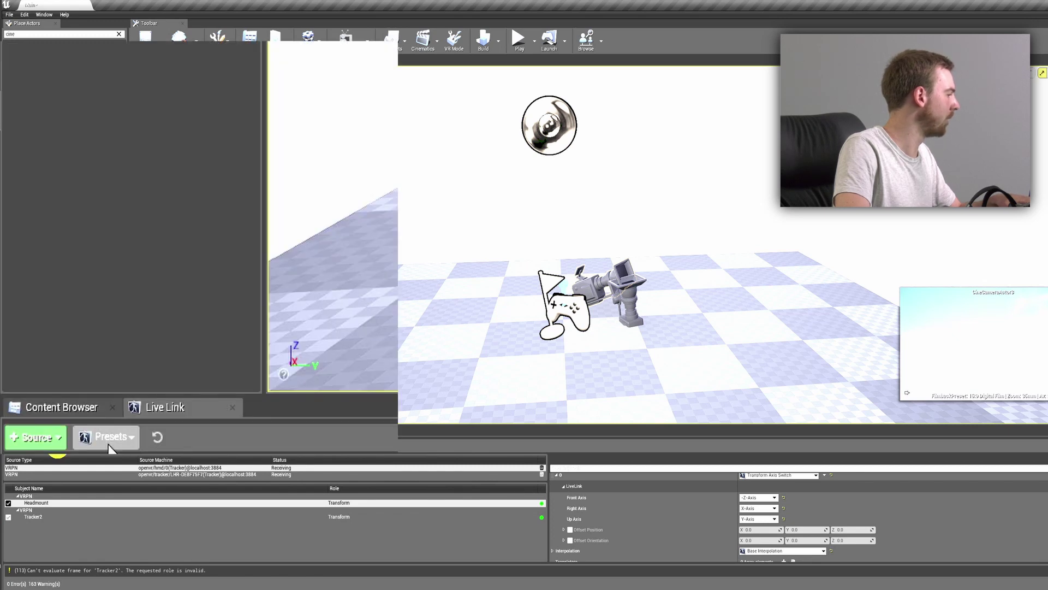
# Use Presets > Save As Preset and save it under the name Virtual_set.
pyautogui.click(54, 447)
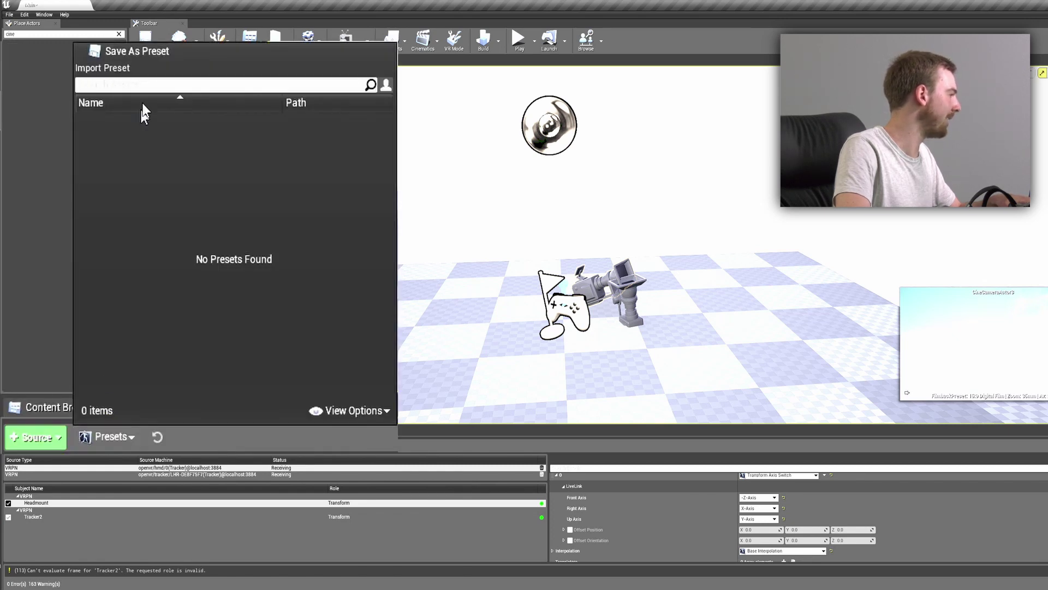
pyautogui.click(184, 51)
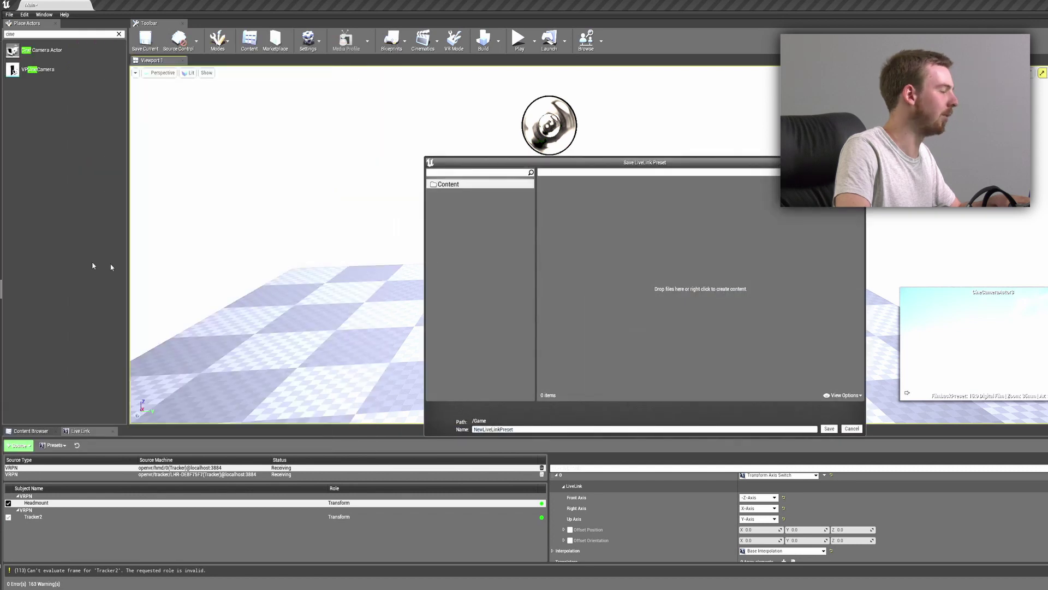
pyautogui.click(517, 430)
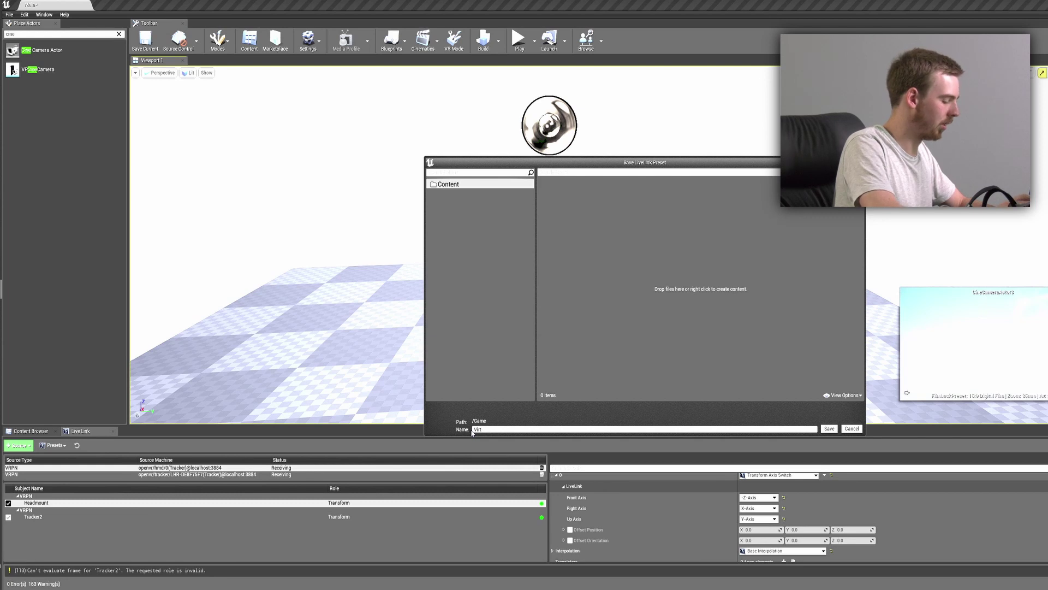
pyautogui.write('Virtual S')
pyautogui.press('BackSpace')
pyautogui.press('BackSpace')
pyautogui.press('BackSpace')
pyautogui.write('_set')
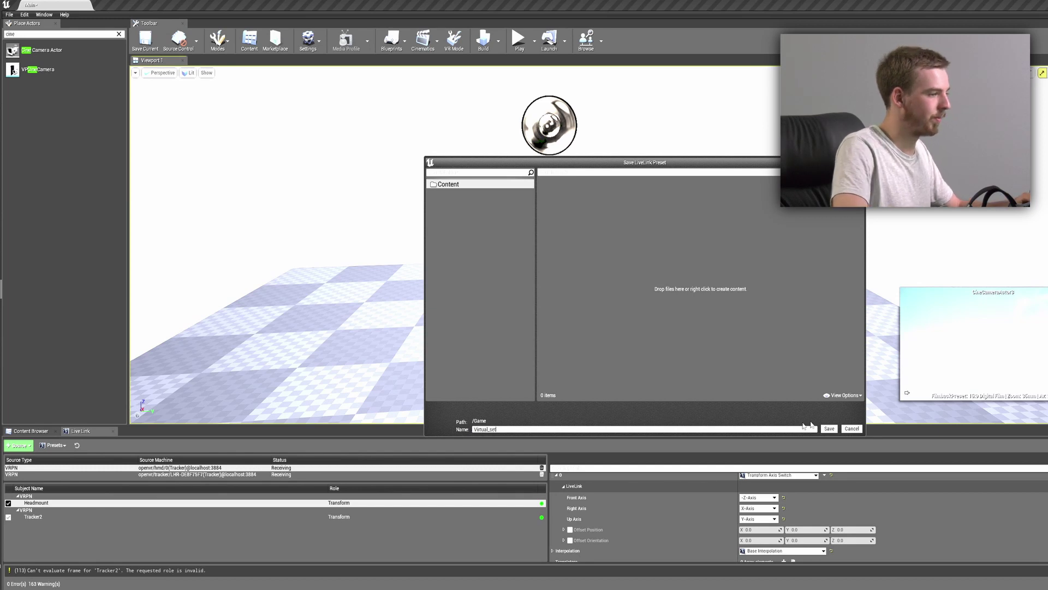
pyautogui.click(832, 429)
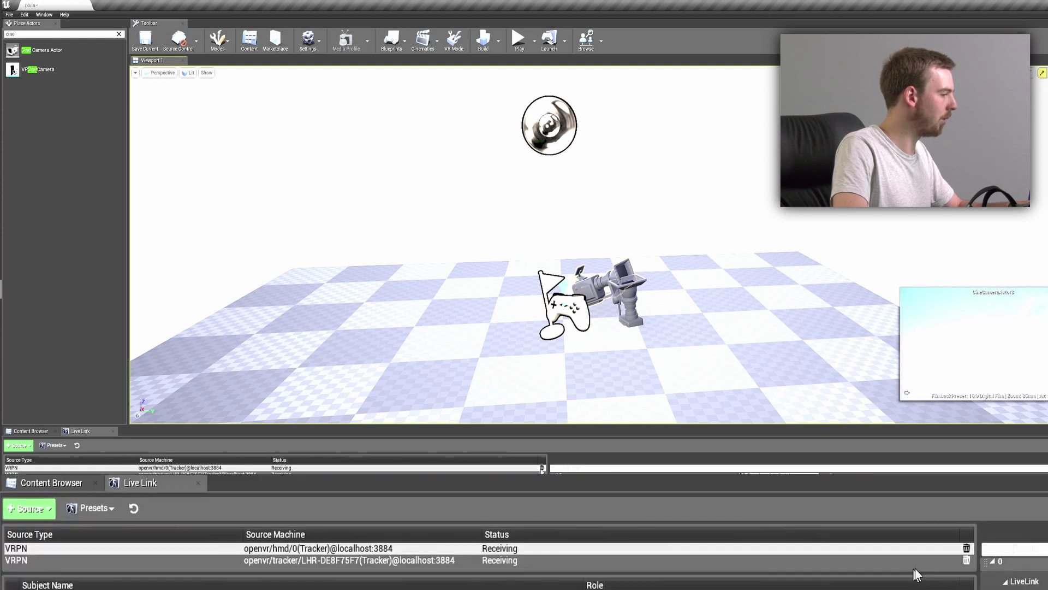
# Delete both VRPN sources, then reload them from the Virtual_set preset.
pyautogui.click(967, 434)
pyautogui.click(967, 433)
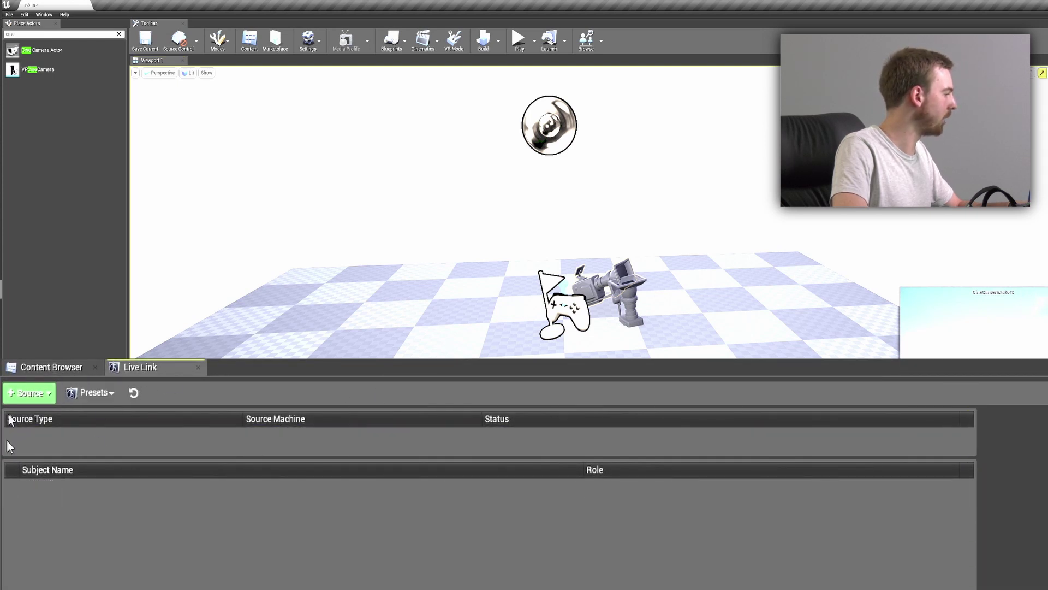
pyautogui.click(91, 394)
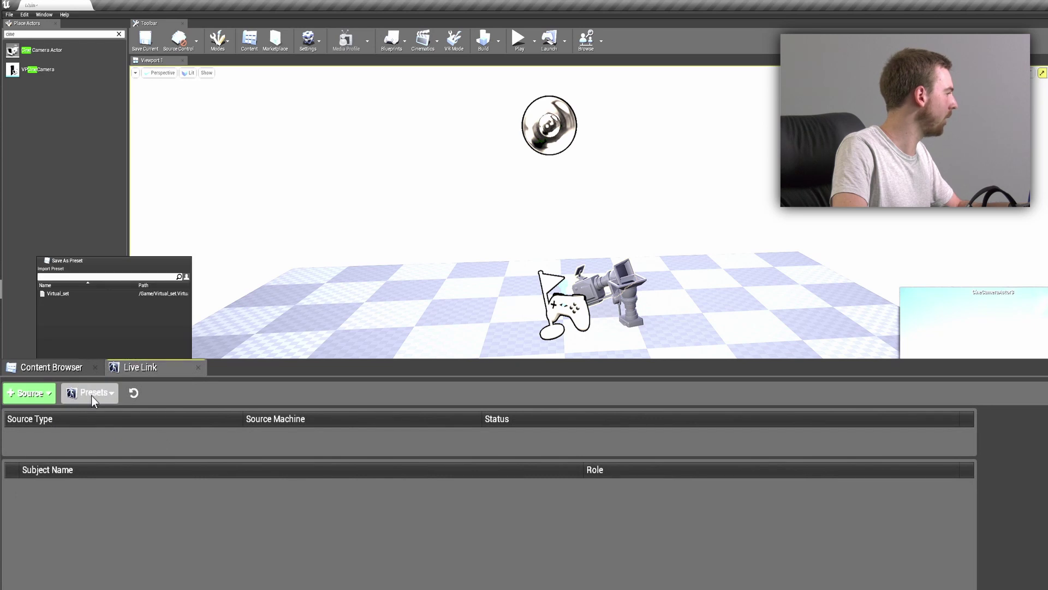
pyautogui.click(62, 295)
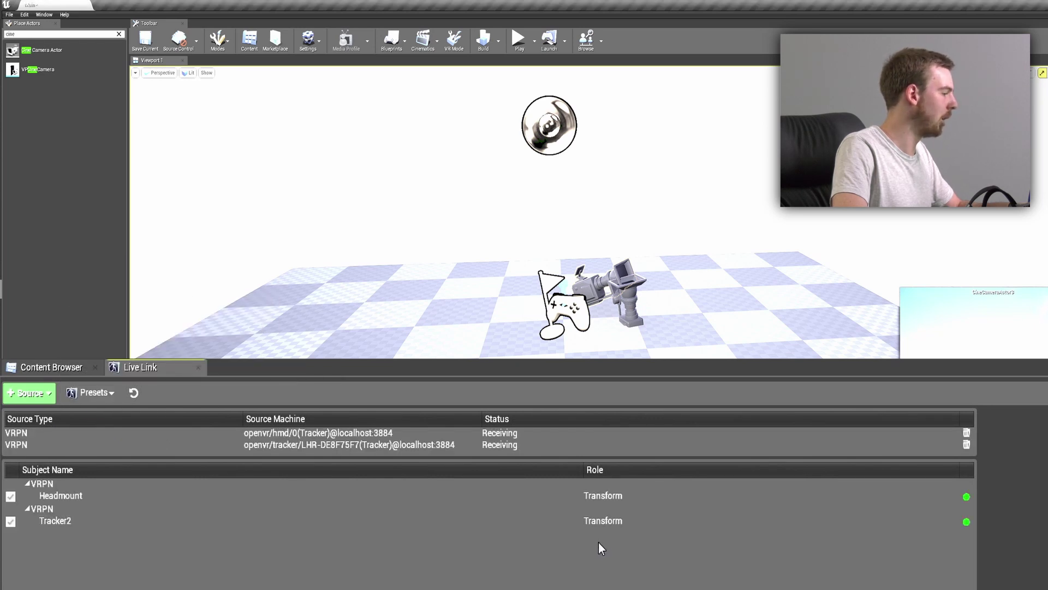